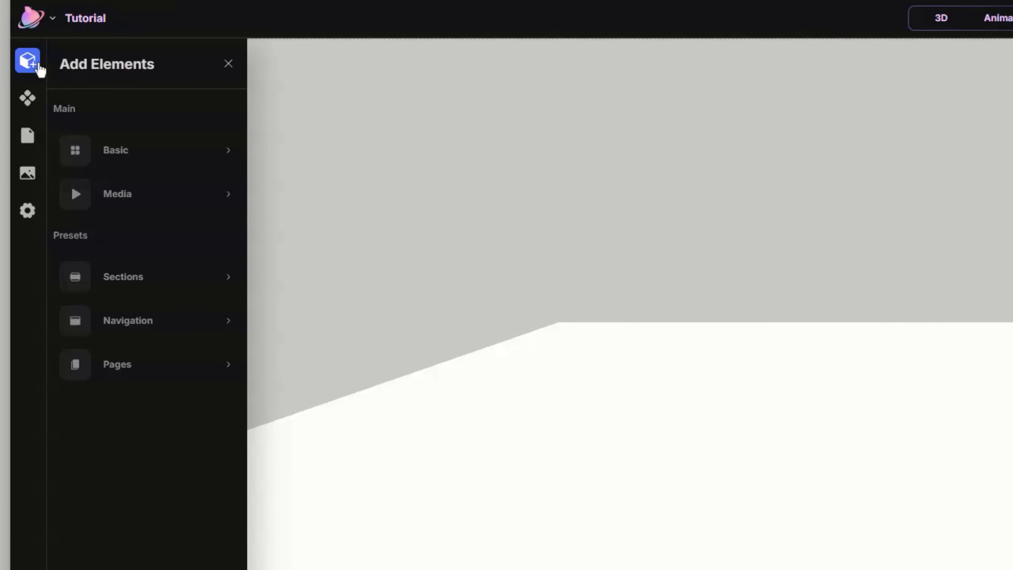
Step: Add a basic Block layout element to the page and set its height to 100 DVH
left_click(133, 151)
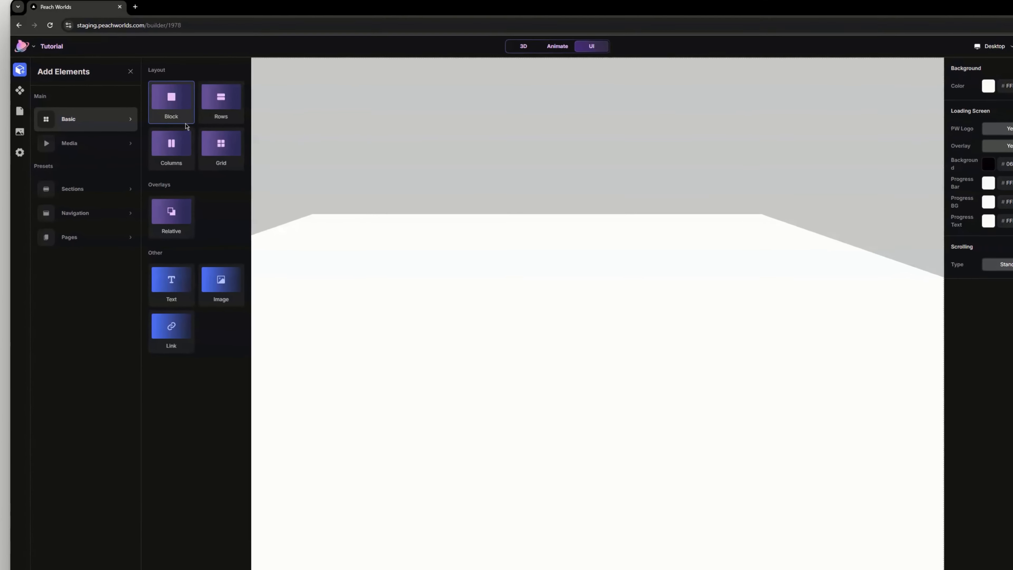
left_click(185, 119)
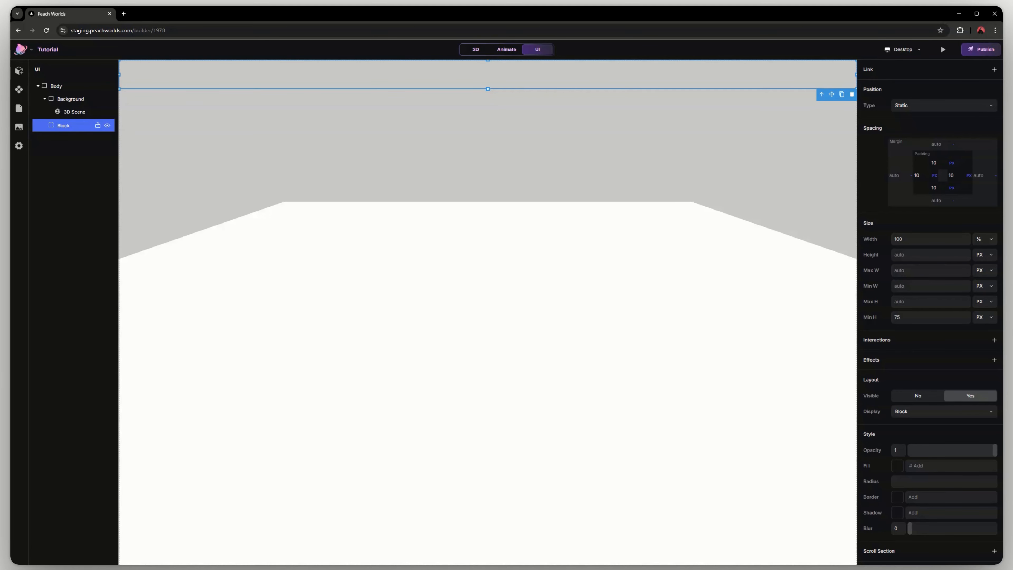
left_click(931, 251)
type("100")
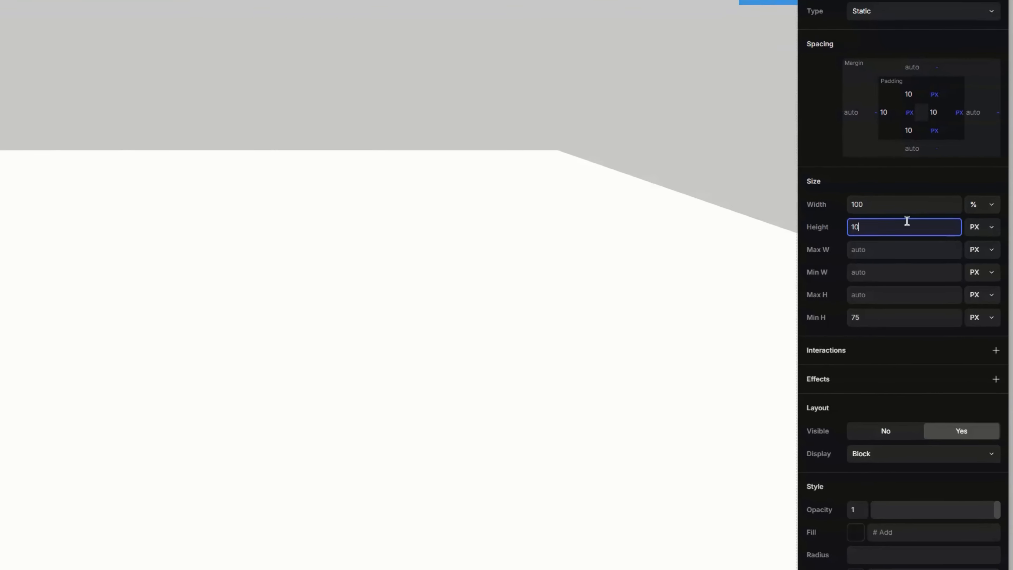
left_click(974, 231)
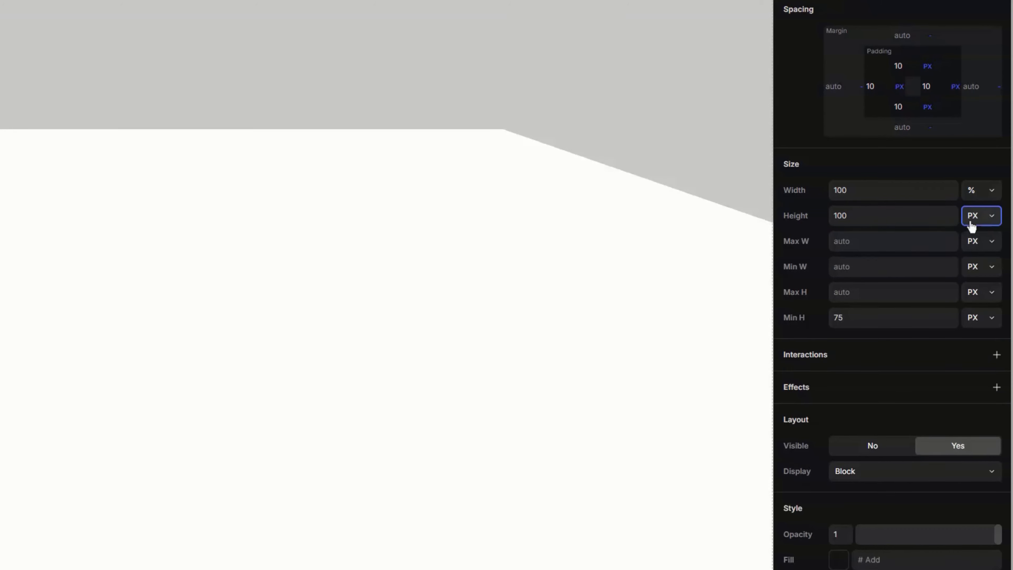
left_click(983, 393)
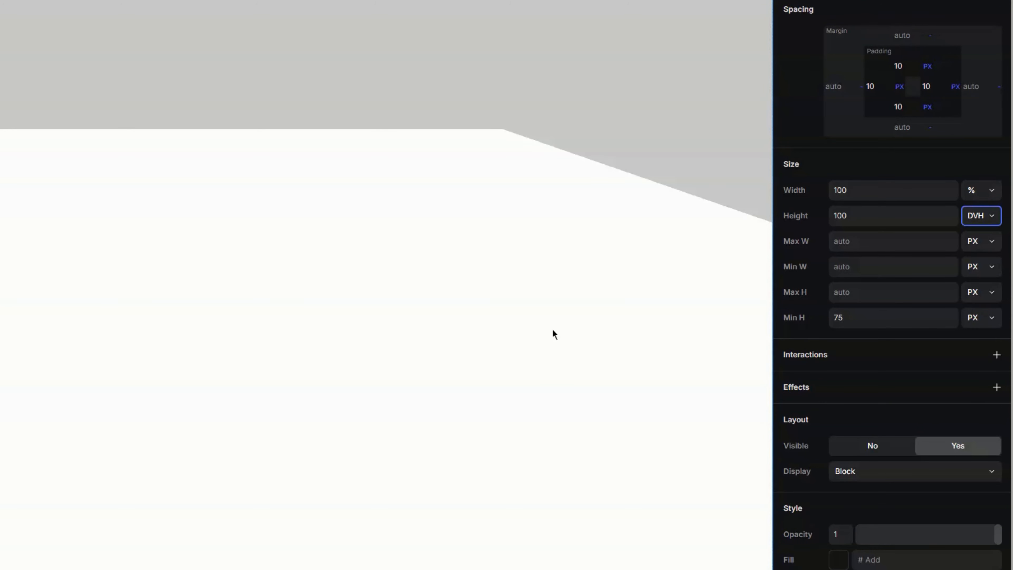
Step: Set the block's fill to near-white FEFEFE
left_click(839, 562)
left_click_drag(735, 465, 730, 421)
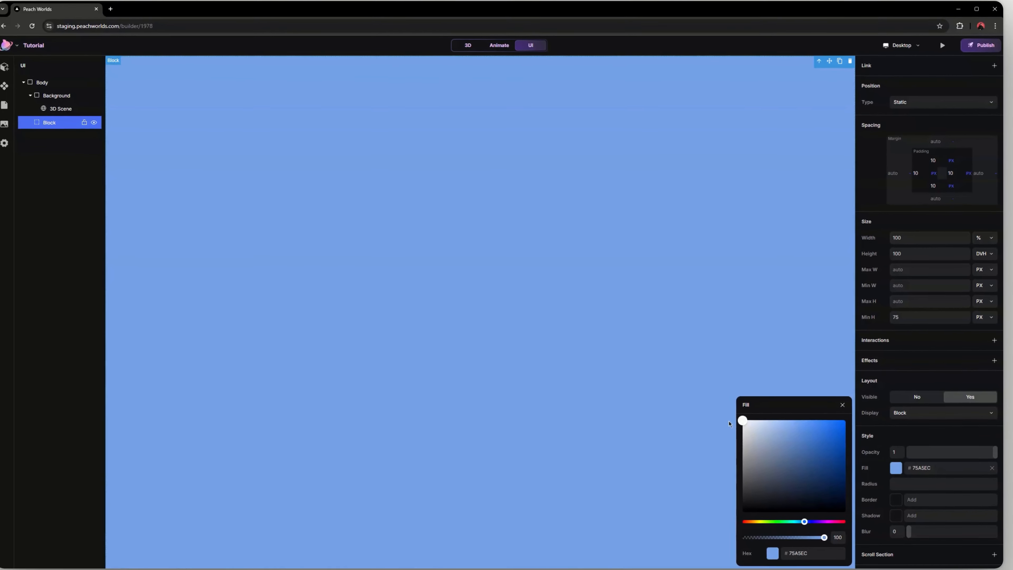
left_click(845, 404)
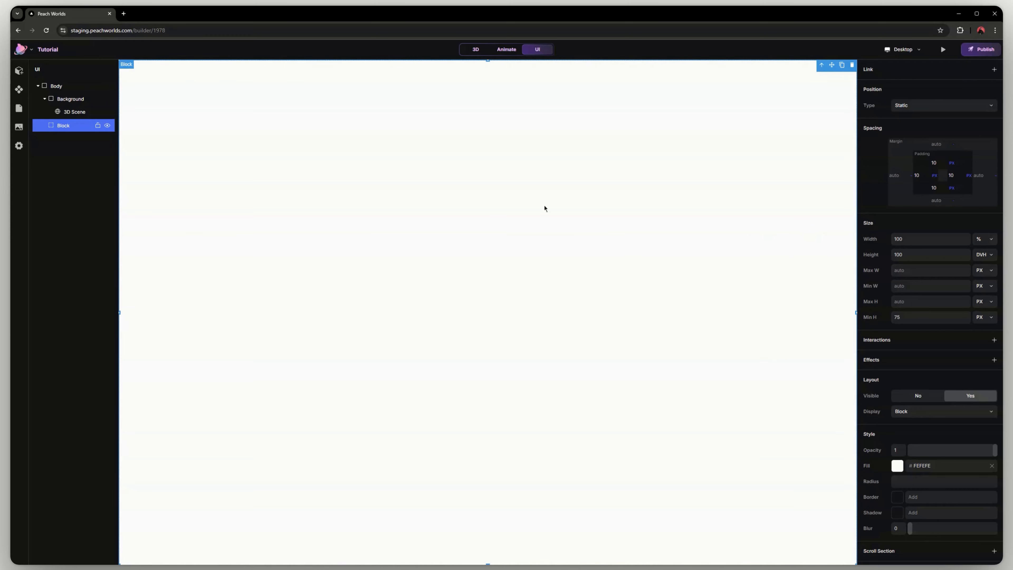
Step: Duplicate the block twice and nest both copies inside the original block
key("ctrl+d")
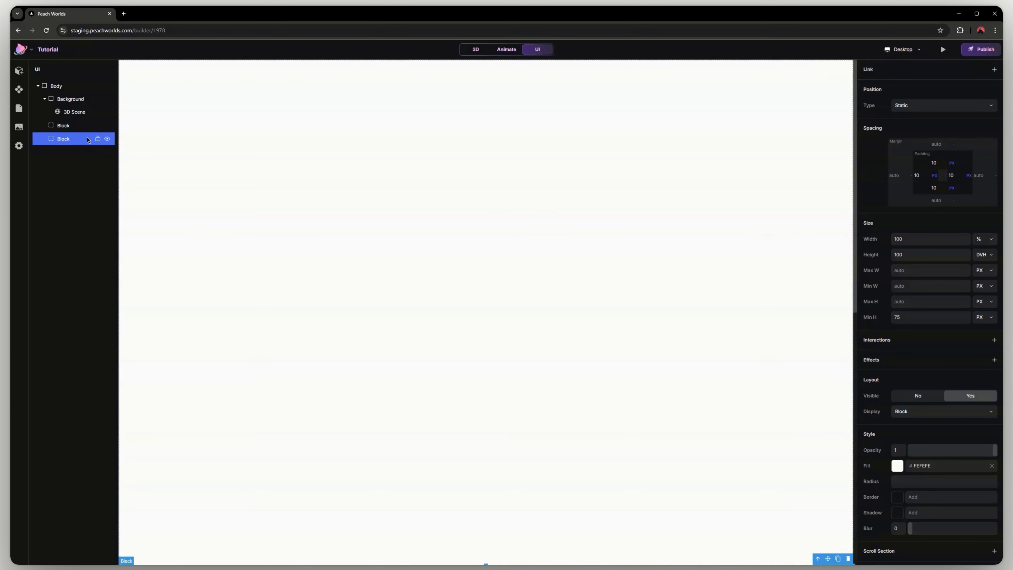
key("ctrl+d")
mouse_move(62, 144)
left_mouse_down()
mouse_move(62, 128)
mouse_move(66, 152)
left_mouse_up()
left_click(81, 128)
left_click(83, 138)
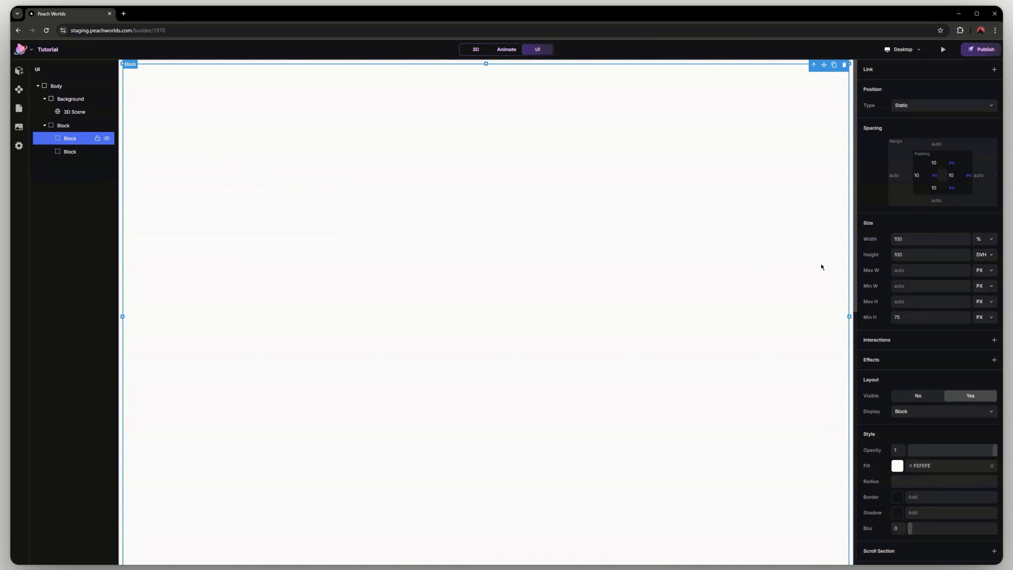
Step: Clear the fixed height of both nested blocks and set their width to 100 px
double_click(961, 254)
key("BackSpace")
left_click(983, 241)
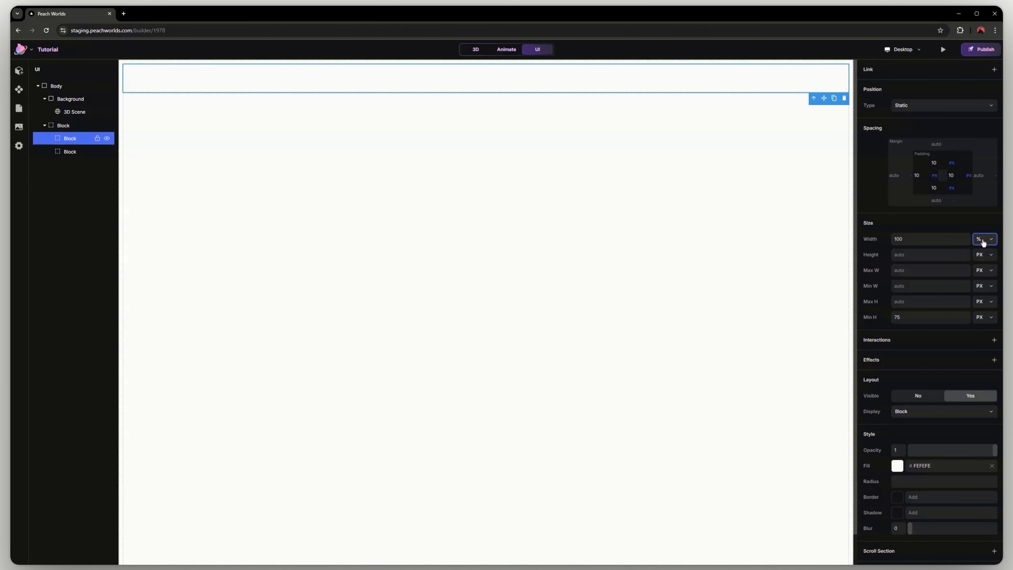
left_click(977, 255)
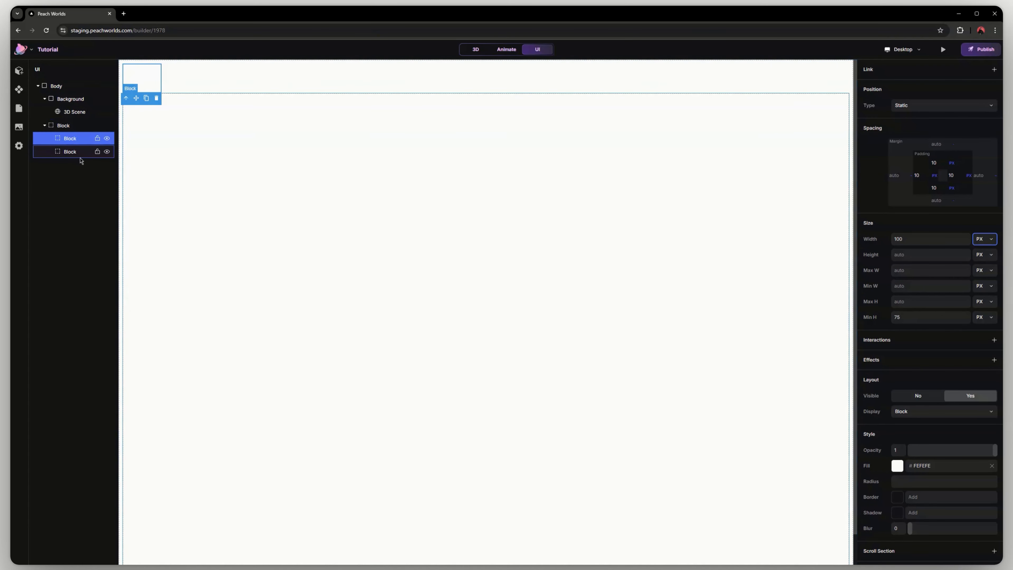
left_click(83, 153)
left_click(108, 139)
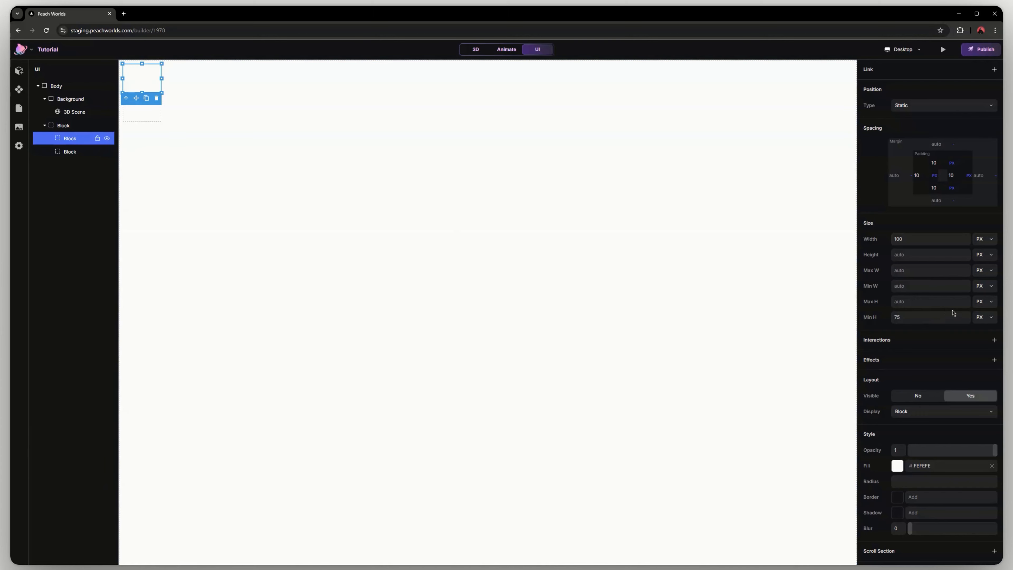
Step: Fill the first nested block with black and the second one with grey 989898
left_click(899, 467)
left_click_drag(774, 471, 745, 511)
left_click(80, 152)
left_click(746, 455)
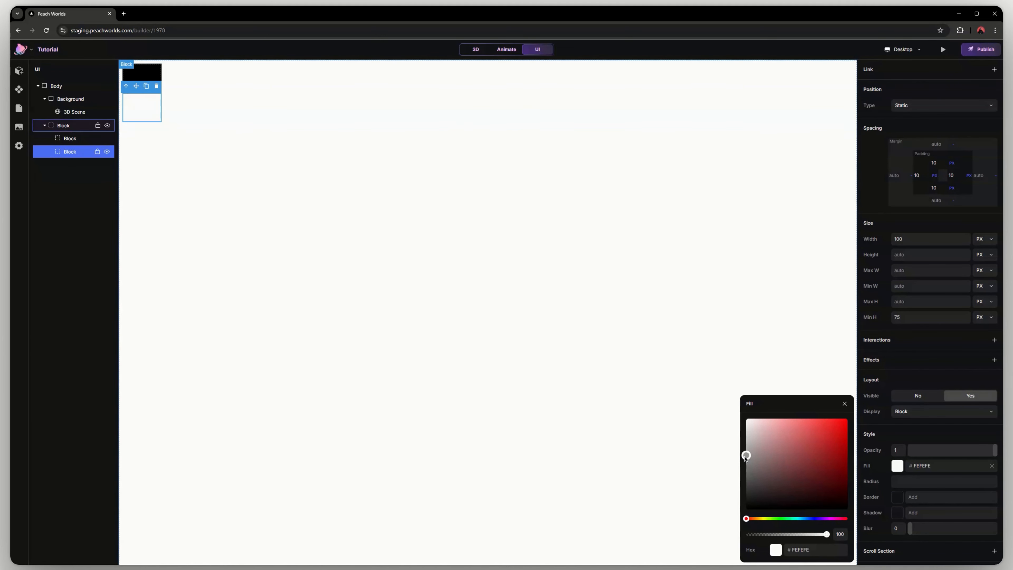
left_click(845, 404)
left_click(379, 210)
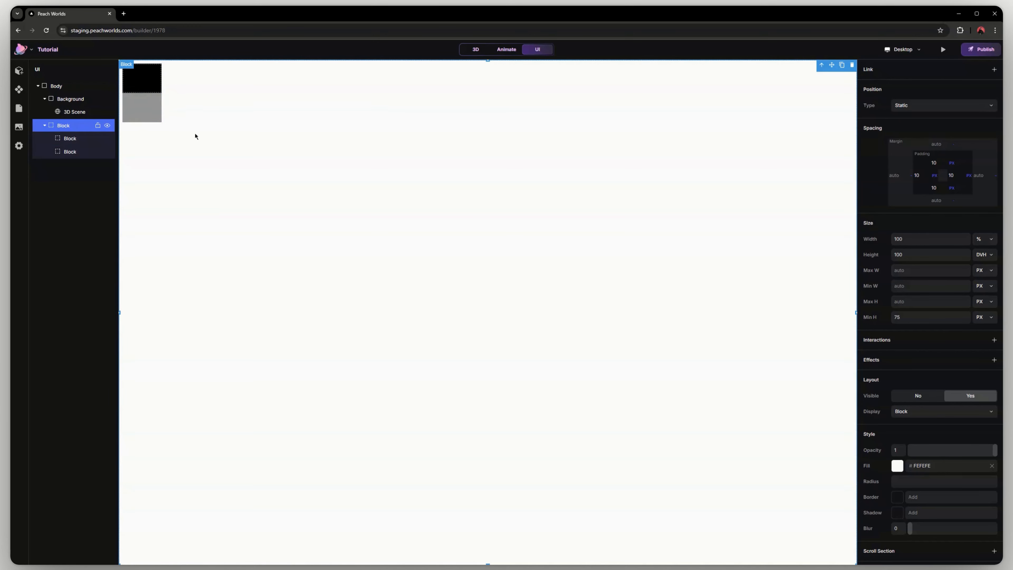
Step: Try to move the parent block freely on the canvas, and undo the move
left_click_drag(196, 134, 207, 133)
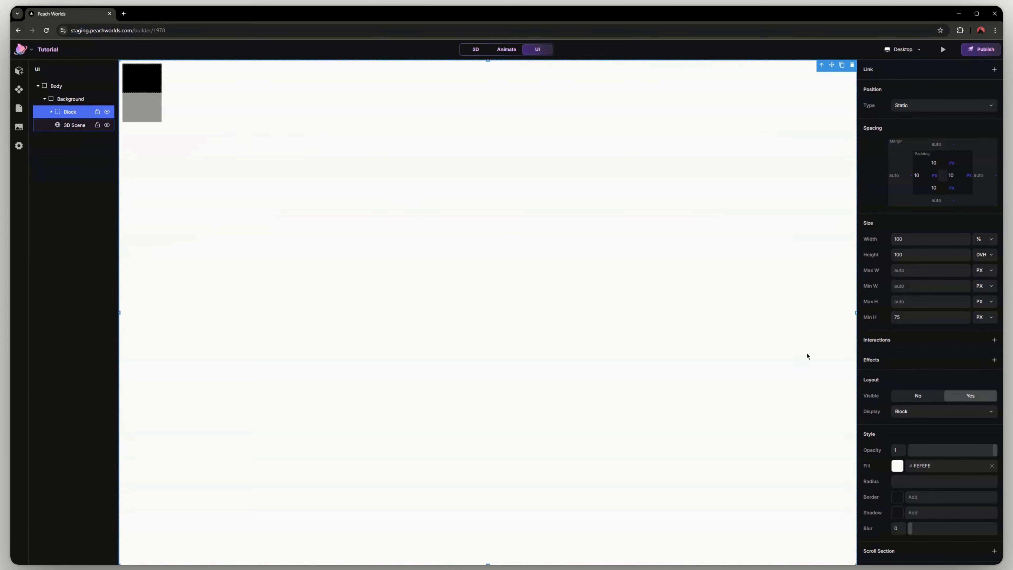
key("ctrl+z")
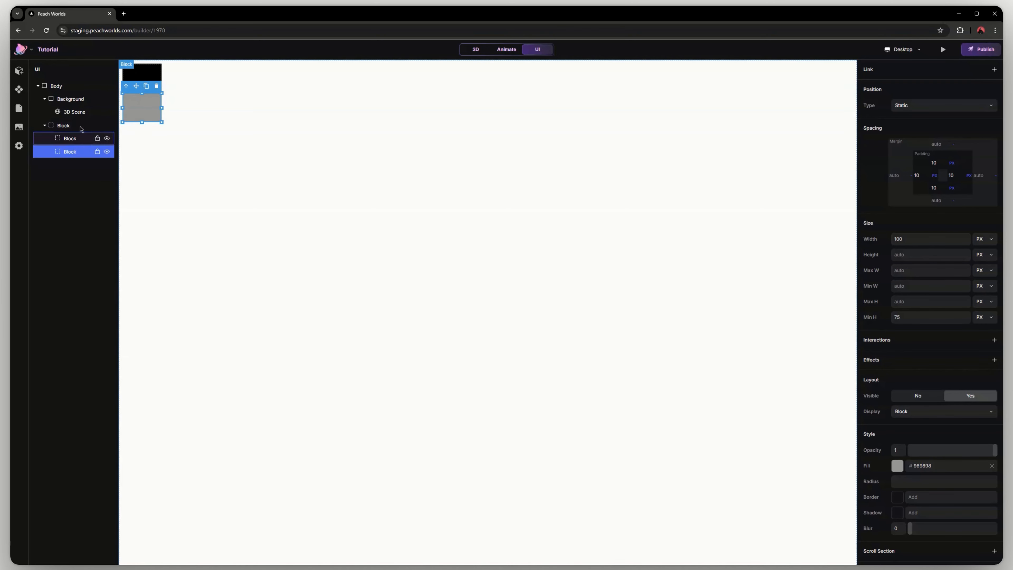
Step: Set the parent block's display to Flex and its direction to horizontal, trying the vertical direction as well
left_click(413, 280)
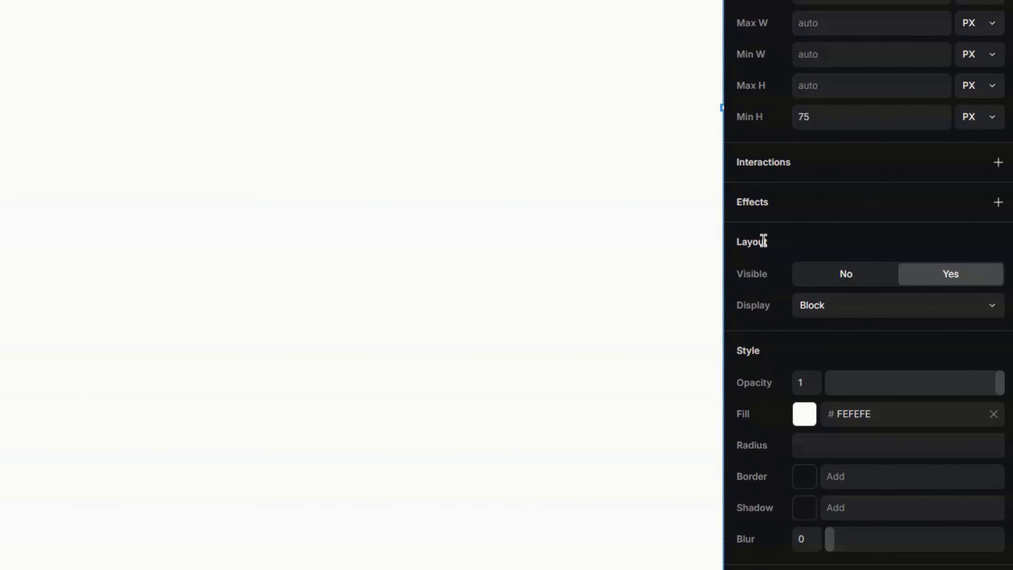
left_click(816, 315)
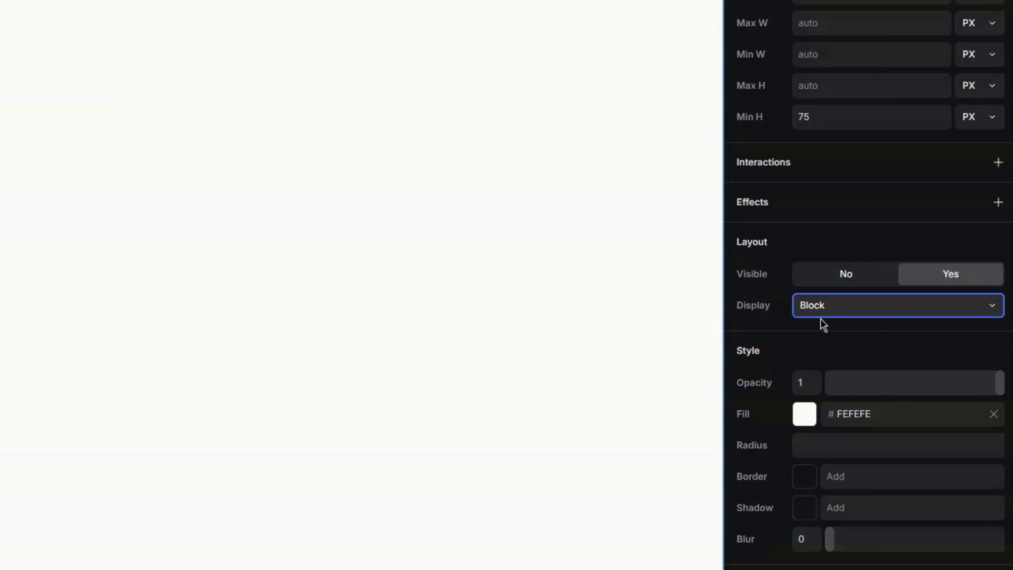
left_click(827, 377)
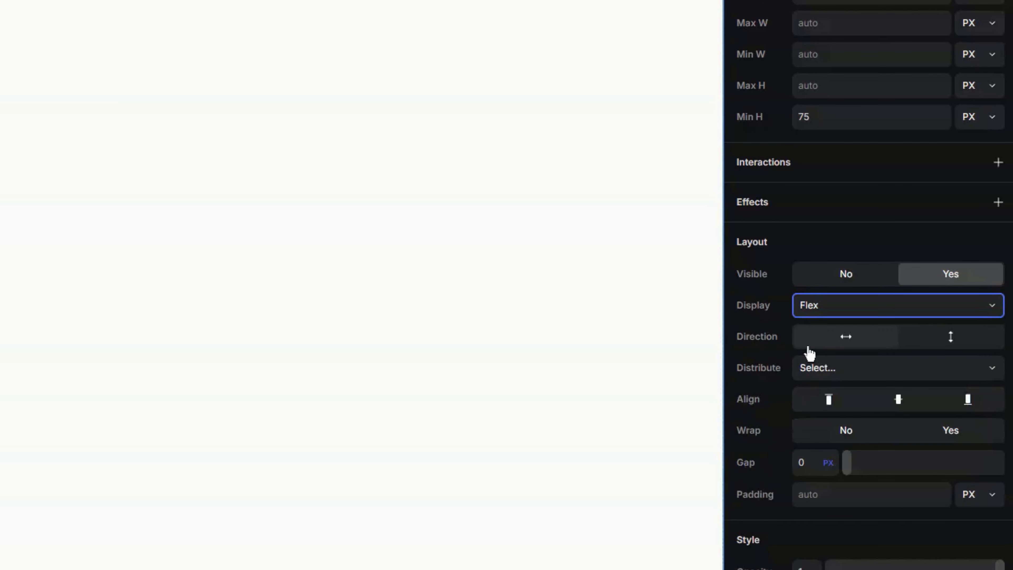
left_click(862, 345)
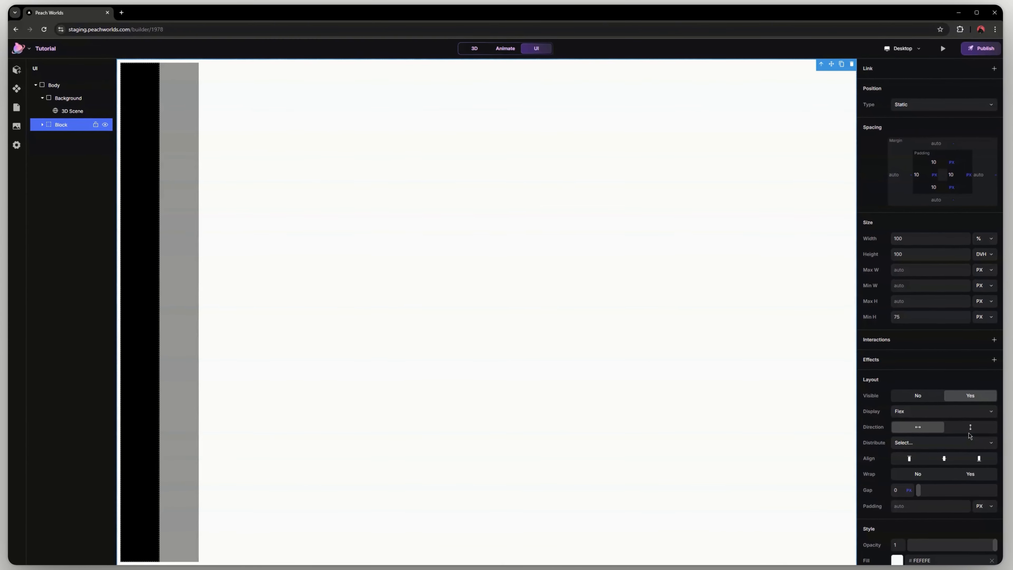
left_click(959, 388)
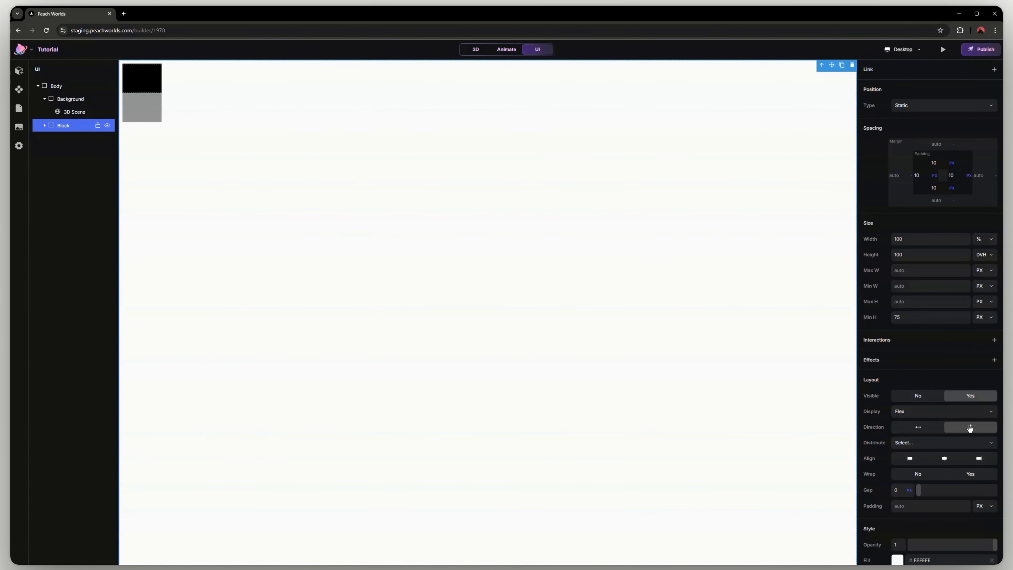
left_click(929, 428)
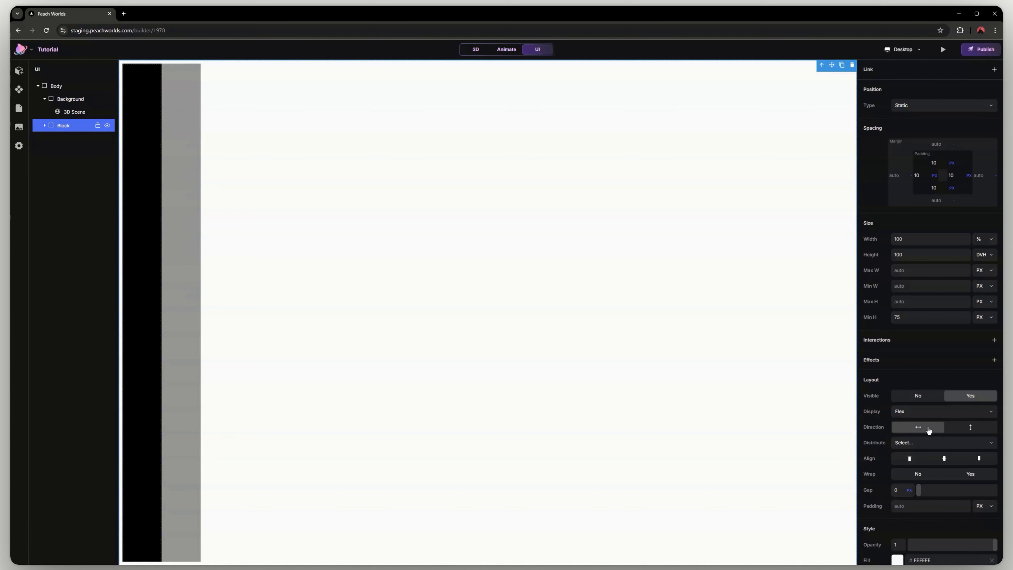
Step: Set the parent block's distribution to Center and its alignment to middle, keeping the gap at 0 px
left_click(916, 443)
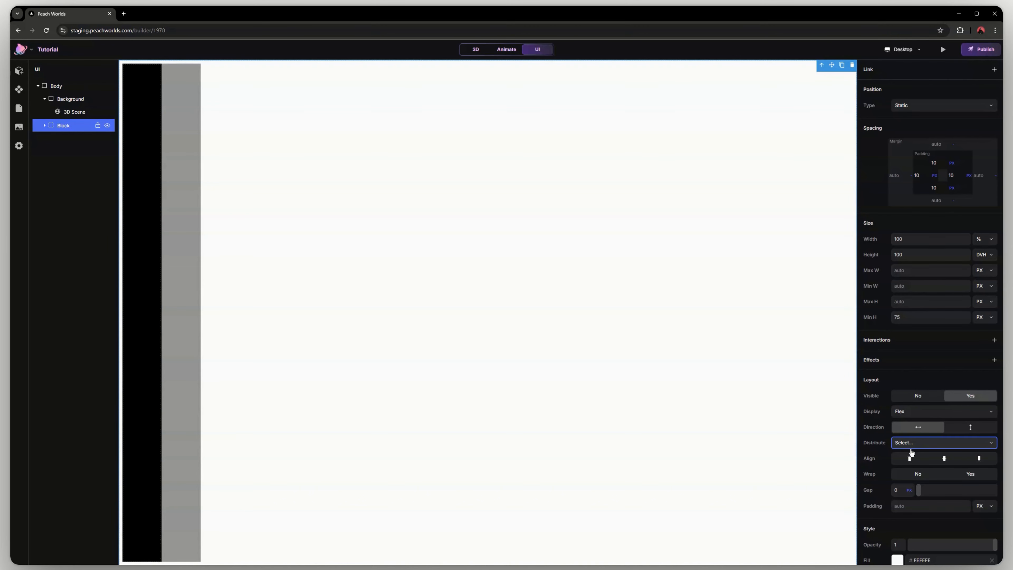
left_click(901, 461)
left_click(935, 460)
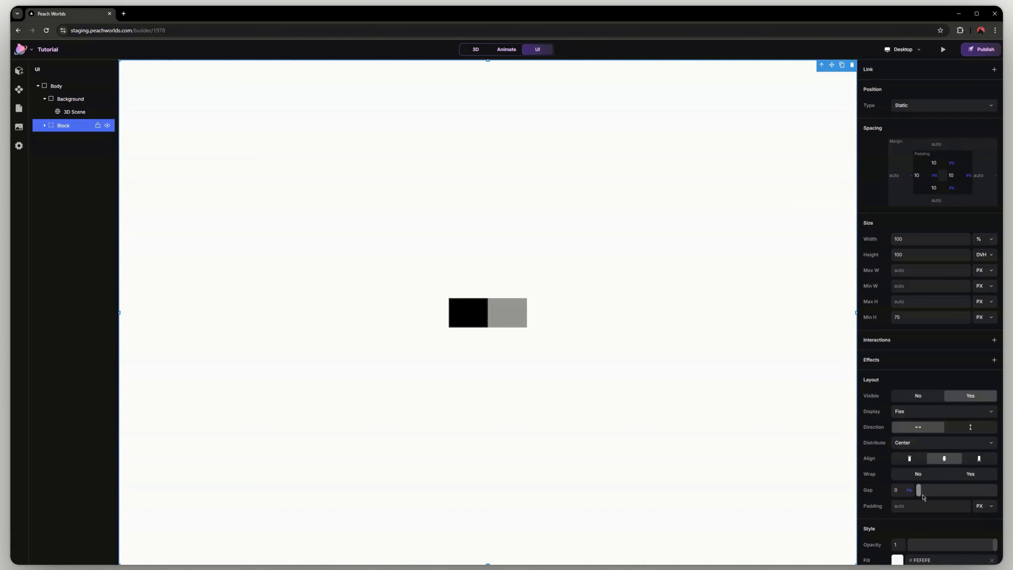
mouse_move(923, 496)
left_mouse_down()
mouse_move(993, 495)
mouse_move(919, 495)
left_mouse_up()
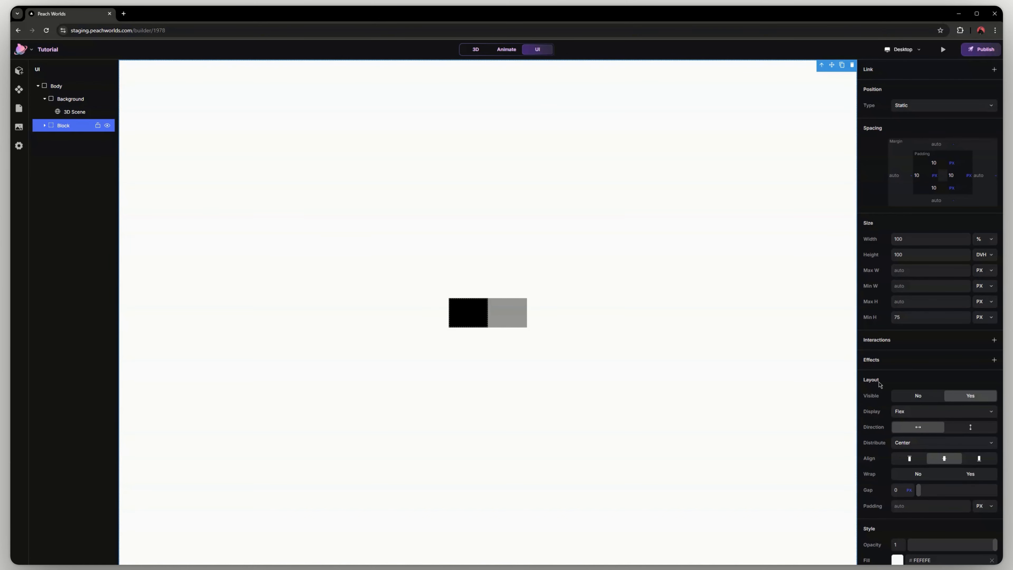
Step: Delete the parent block and add a Rows layout element to the page in its place
left_click(19, 71)
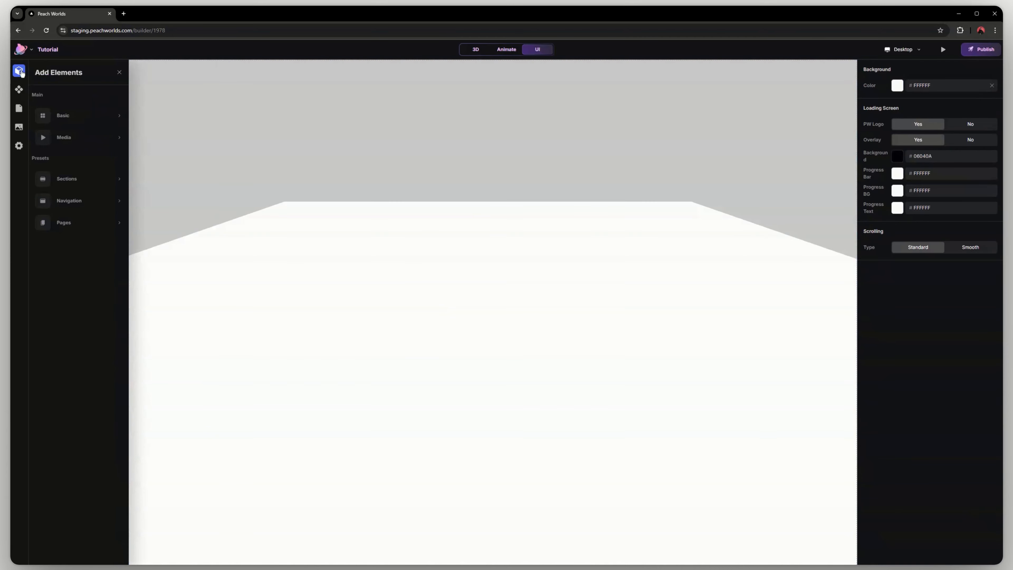
left_click(70, 119)
left_click(201, 96)
left_click(303, 127)
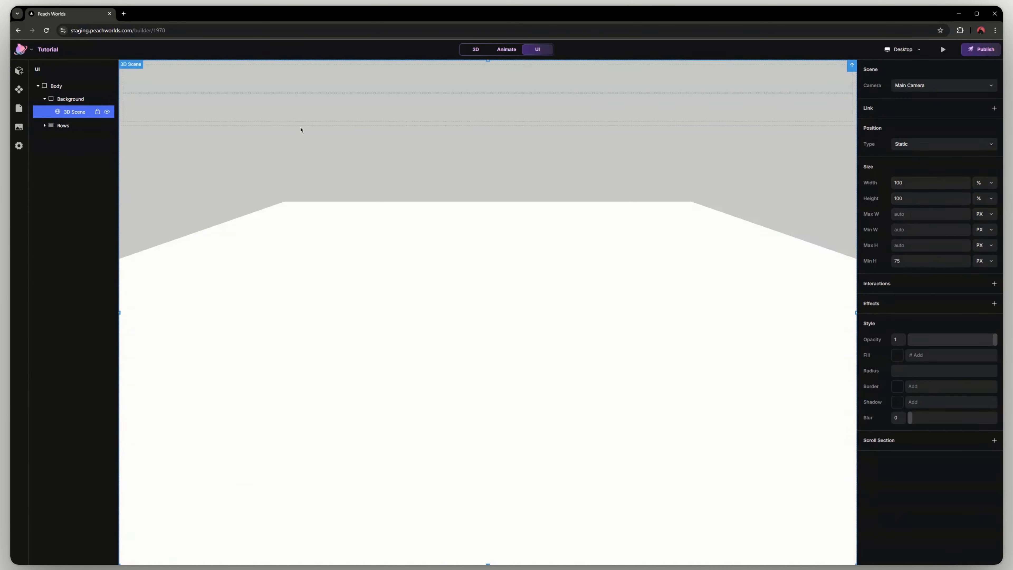
left_click(302, 126)
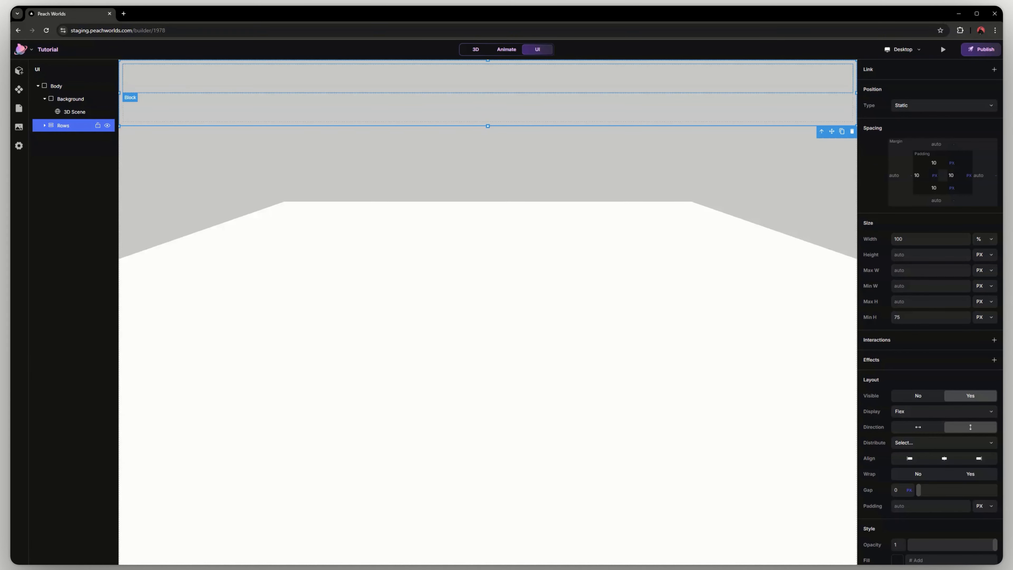
Step: Set the Rows element's height to 100 DVH and its fill to white FFFFFF
left_click(66, 126)
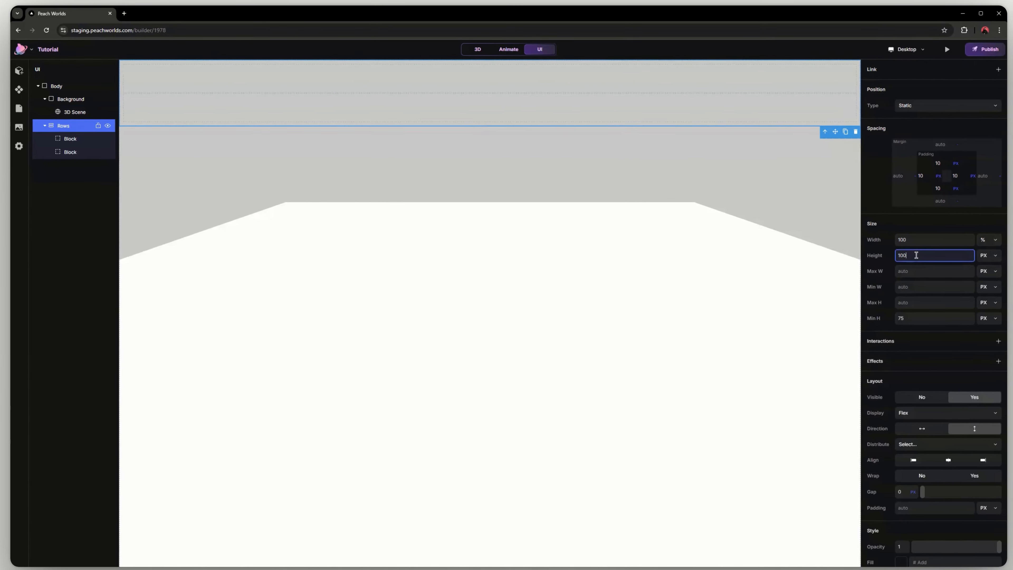
left_click(975, 264)
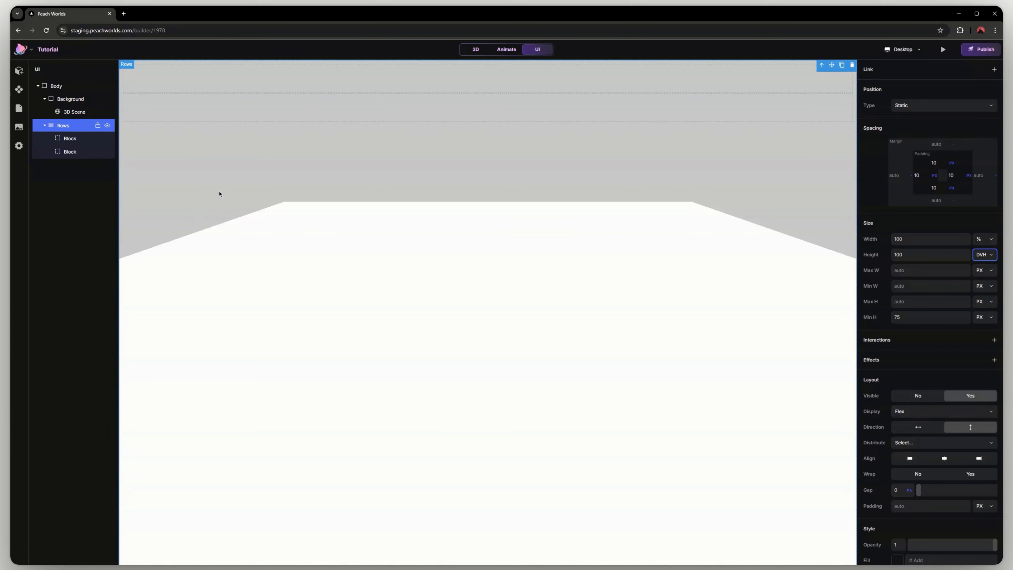
left_click(197, 179)
scroll(911, 482, "down", 2)
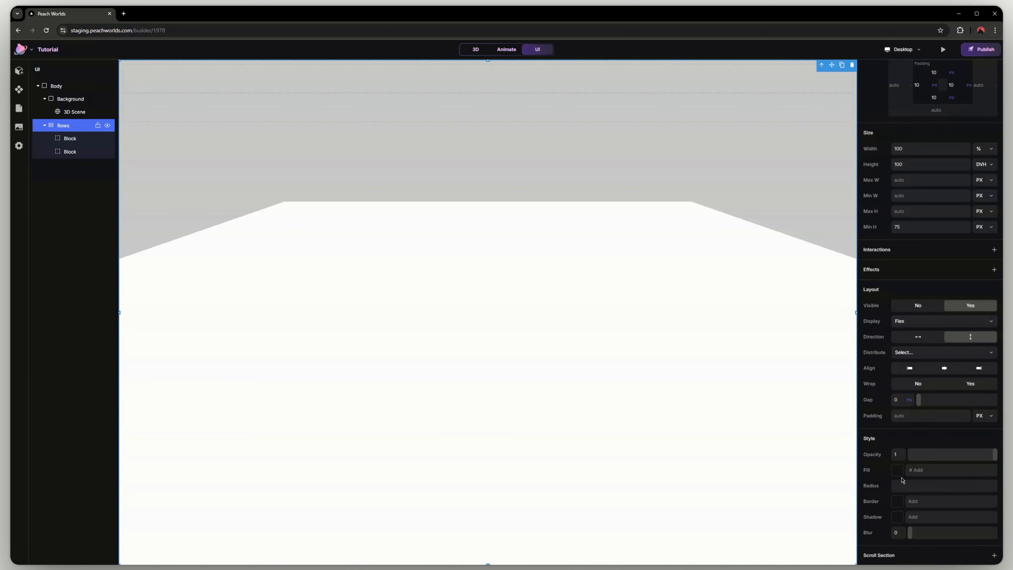
left_click(897, 469)
left_click_drag(797, 423, 613, 346)
Step: Fill the first block in Rows with grey ABABAB and the second block with a near-black grey
left_click(376, 84)
left_click(898, 466)
left_click_drag(797, 424, 745, 450)
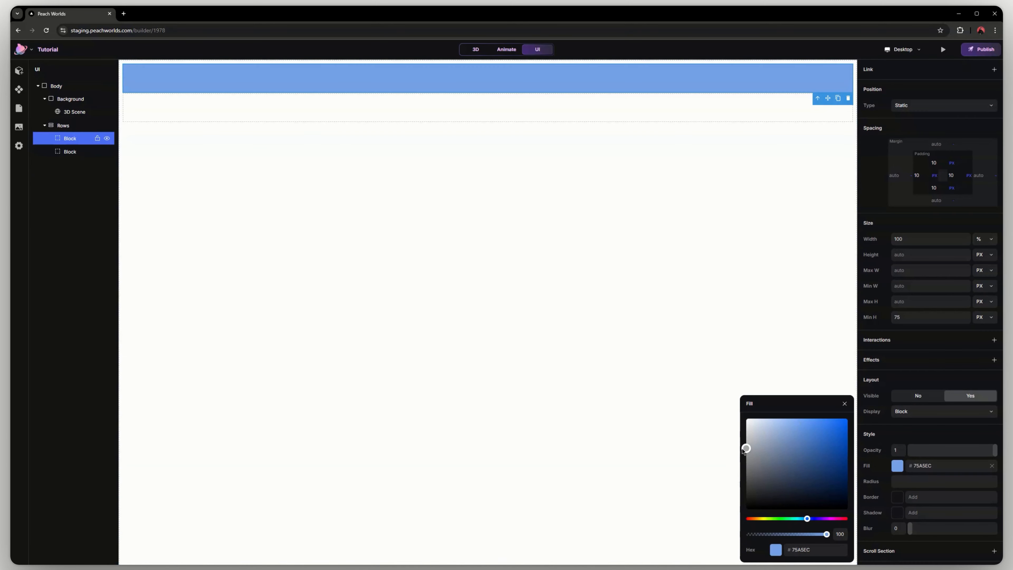
left_click(548, 111)
left_click(898, 465)
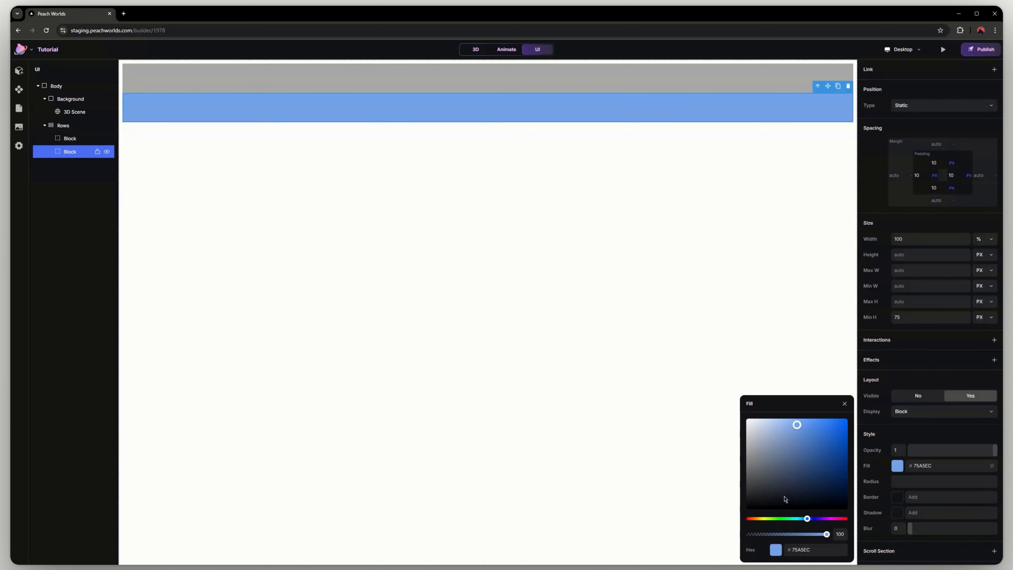
left_click_drag(797, 423, 746, 494)
left_click(520, 253)
left_click(846, 406)
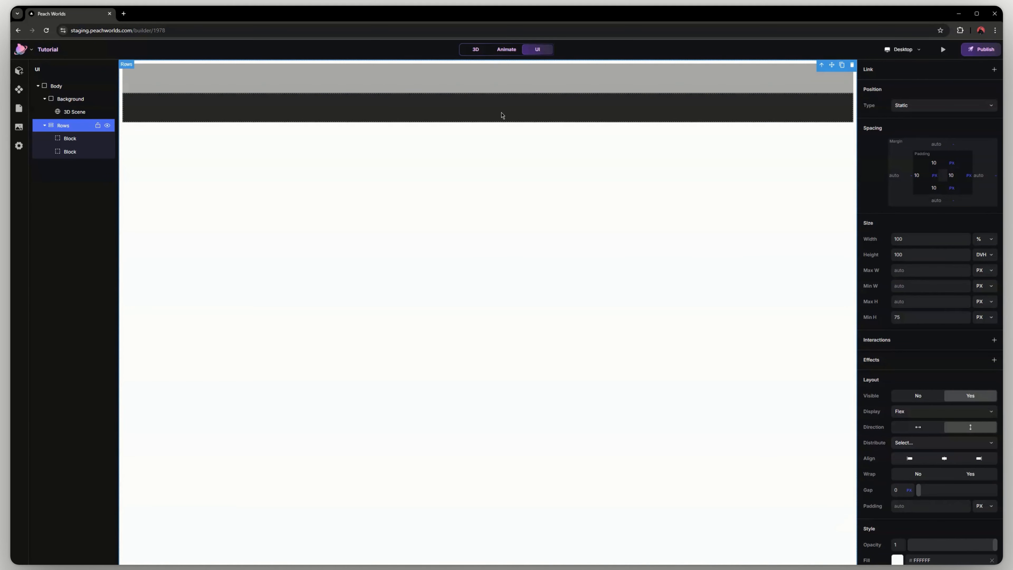
Step: Set the widths of both the grey block and the dark block in Rows to 100 px
left_click(285, 87)
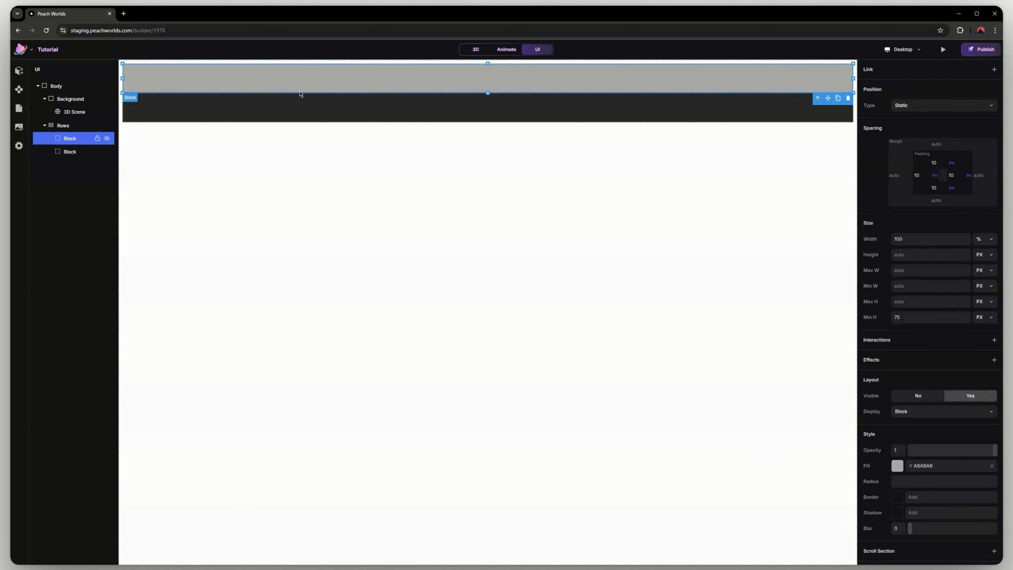
left_click(990, 249)
left_click(654, 109)
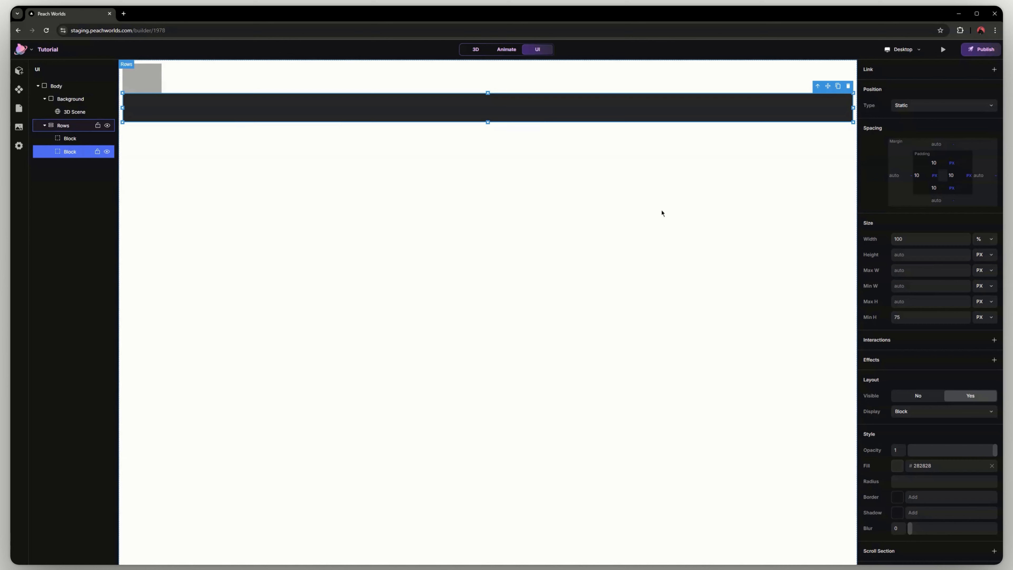
left_click(976, 241)
left_click(976, 249)
Step: Set the Rows element's distribution and alignment to Center
left_click(471, 239)
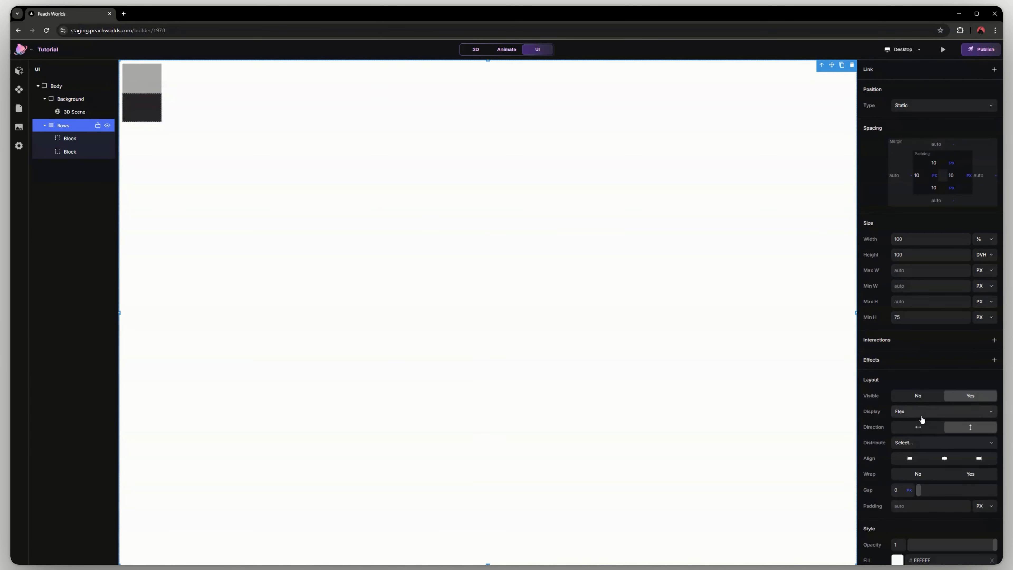
left_click(919, 443)
left_click(915, 468)
left_click(940, 459)
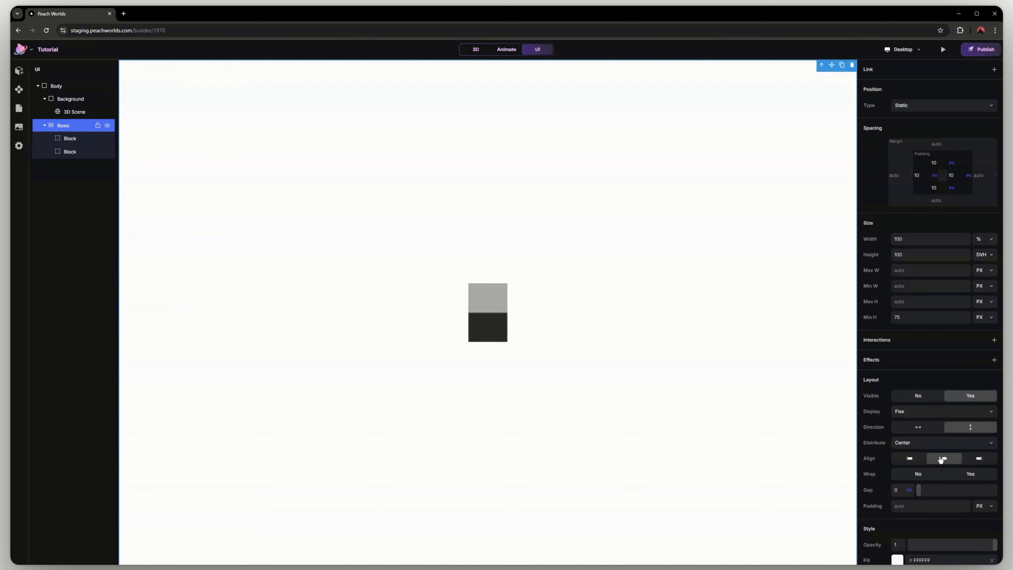
Step: Try the Start, Center and End distribution options on the Rows element
left_click(921, 446)
left_click(921, 457)
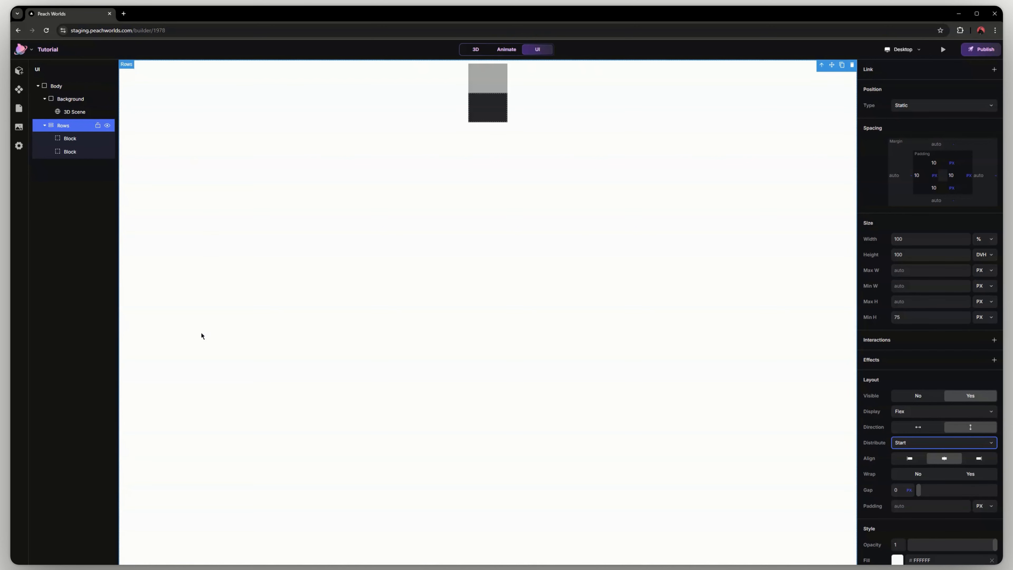
left_click(913, 443)
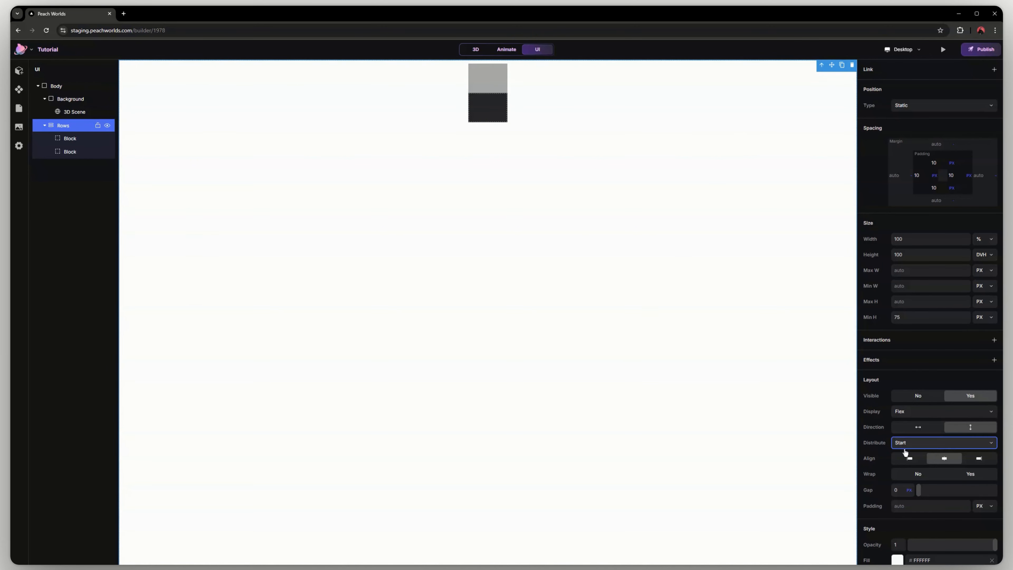
left_click(896, 456)
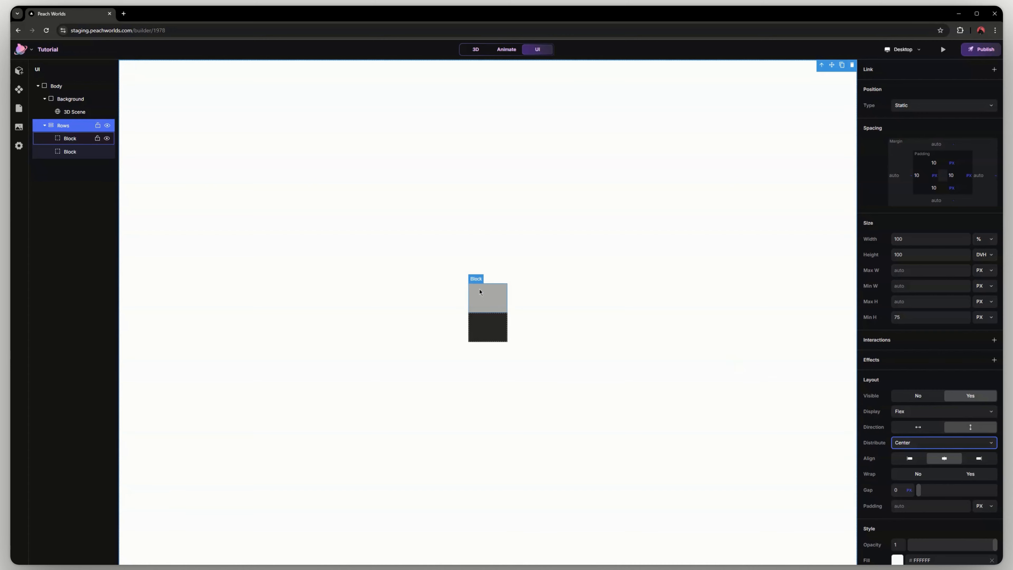
left_click(908, 447)
left_click(910, 472)
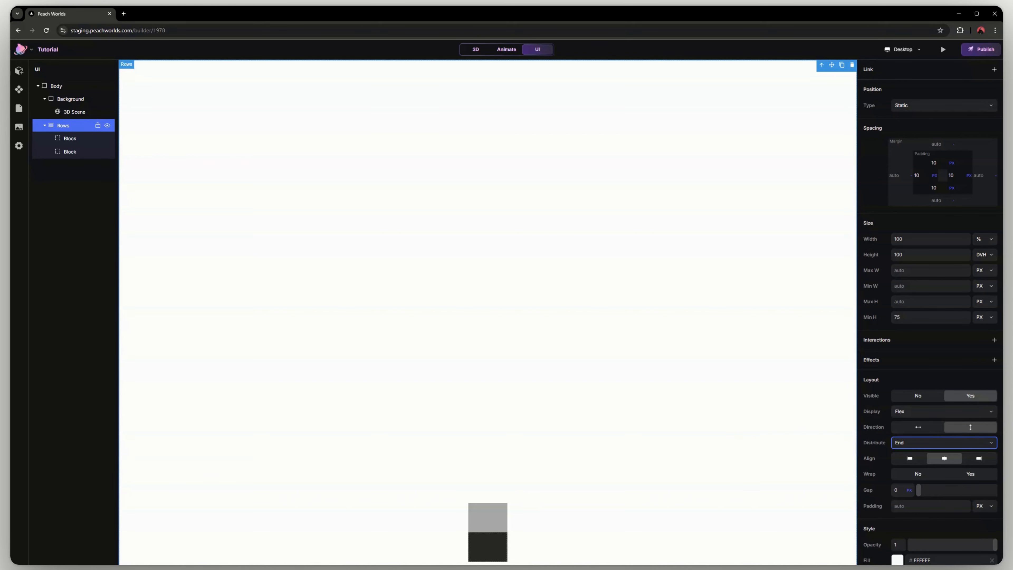
Step: Try Space Between, Space Around and Space Evenly distribution on the Rows element, and return it to Center
left_click(944, 442)
left_click(926, 484)
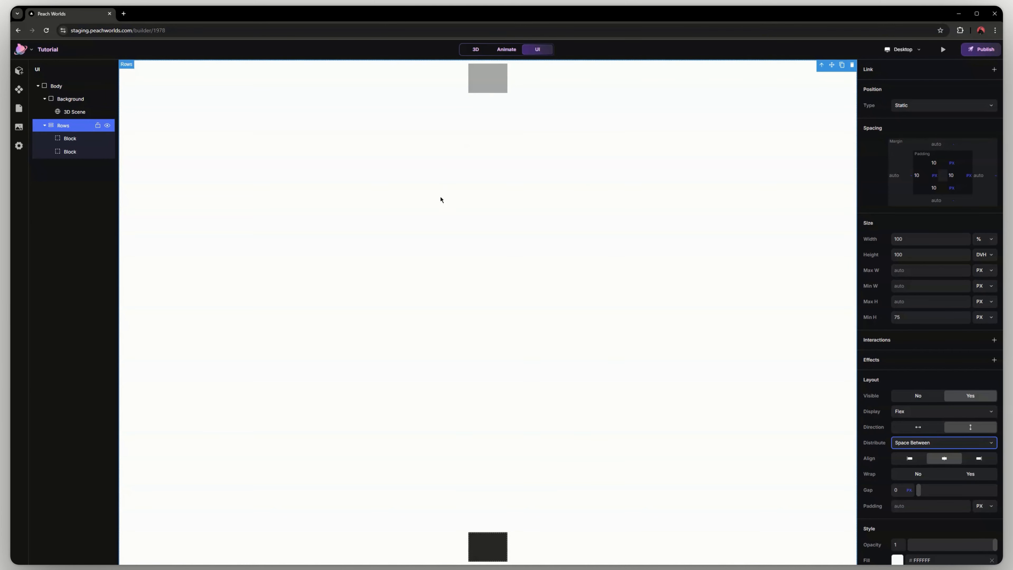
left_click(929, 488)
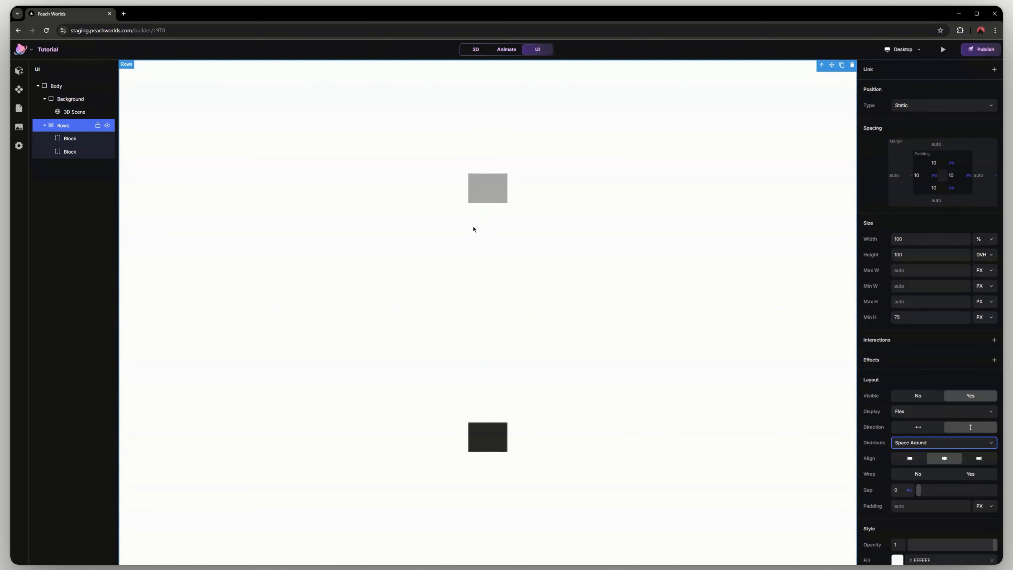
left_click(908, 452)
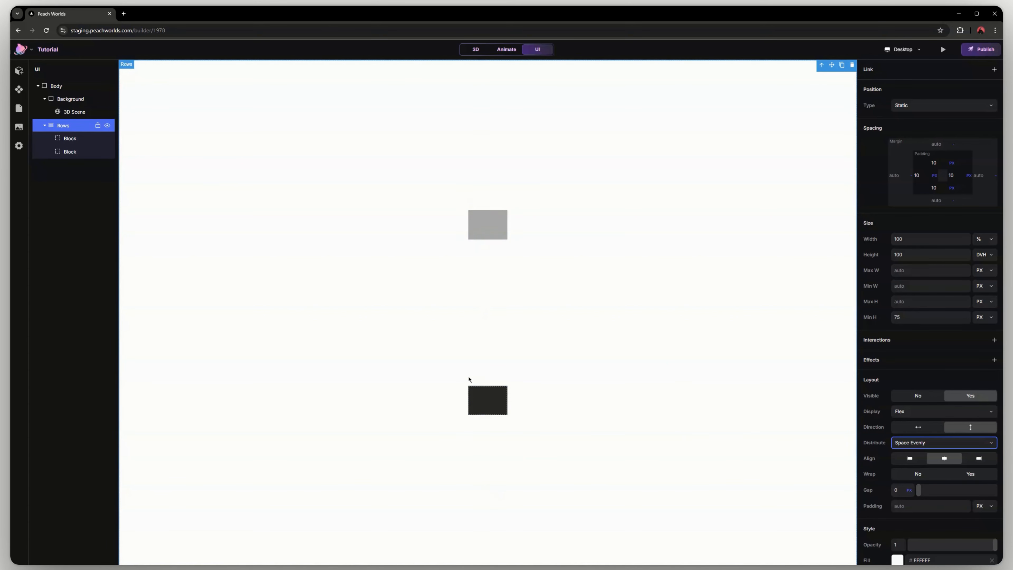
left_click(924, 443)
left_click(920, 463)
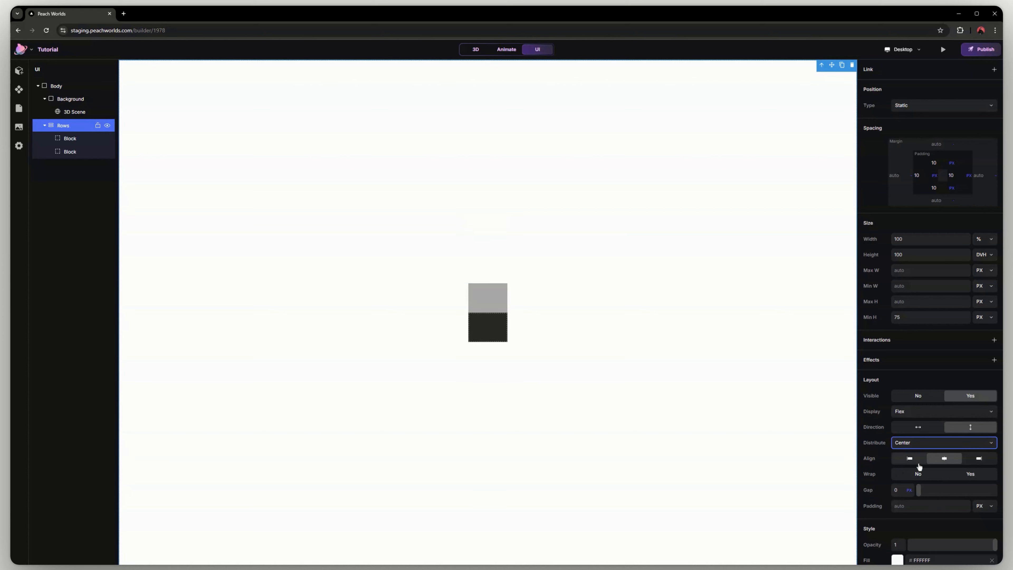
Step: Change the Rows element's gap unit to EM and set the gap to 8
mouse_move(919, 494)
left_mouse_down()
mouse_move(979, 495)
mouse_move(918, 496)
left_mouse_up()
left_click(909, 490)
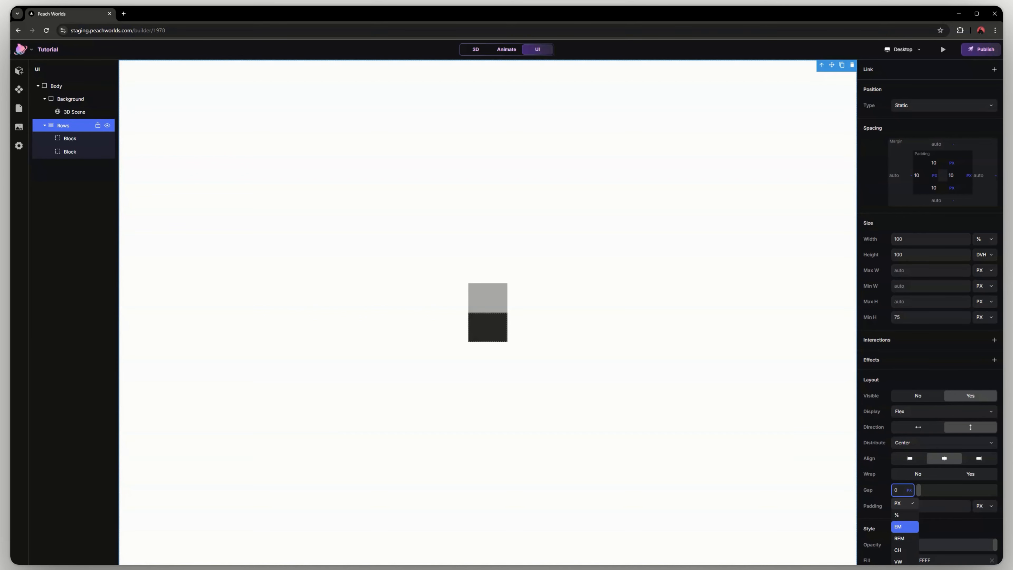
left_click(904, 526)
mouse_move(919, 498)
left_mouse_down()
mouse_move(994, 500)
mouse_move(930, 496)
left_mouse_up()
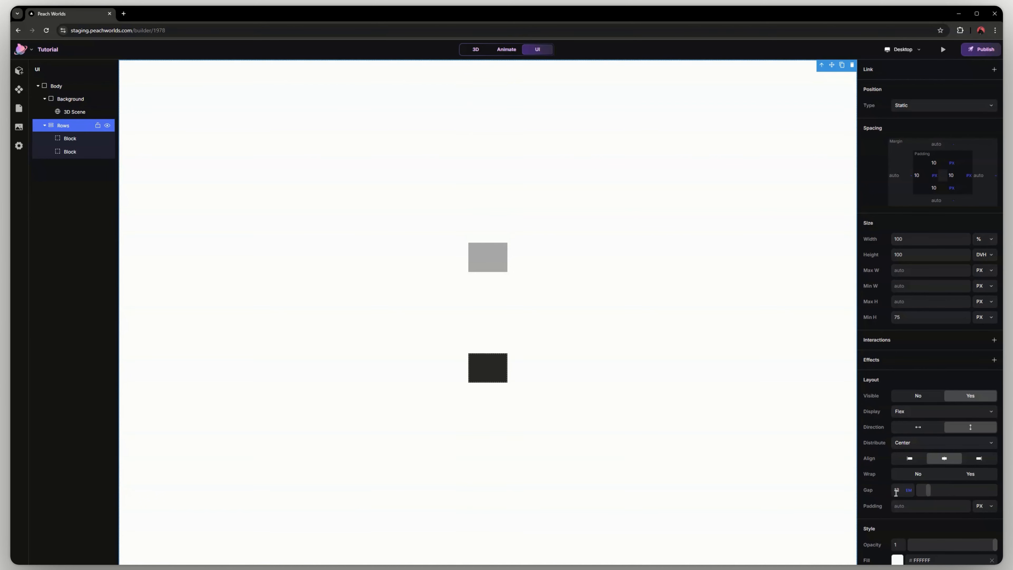
double_click(897, 492)
type("8")
key("Return")
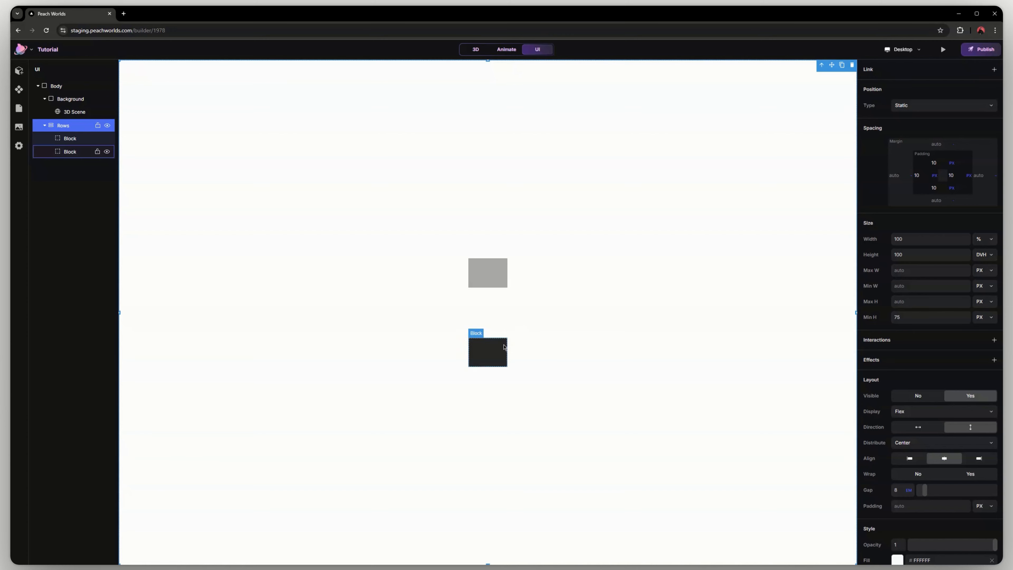
Step: Try start alignment on the Rows element, restore center alignment, and reset the gap to 0
left_click(909, 458)
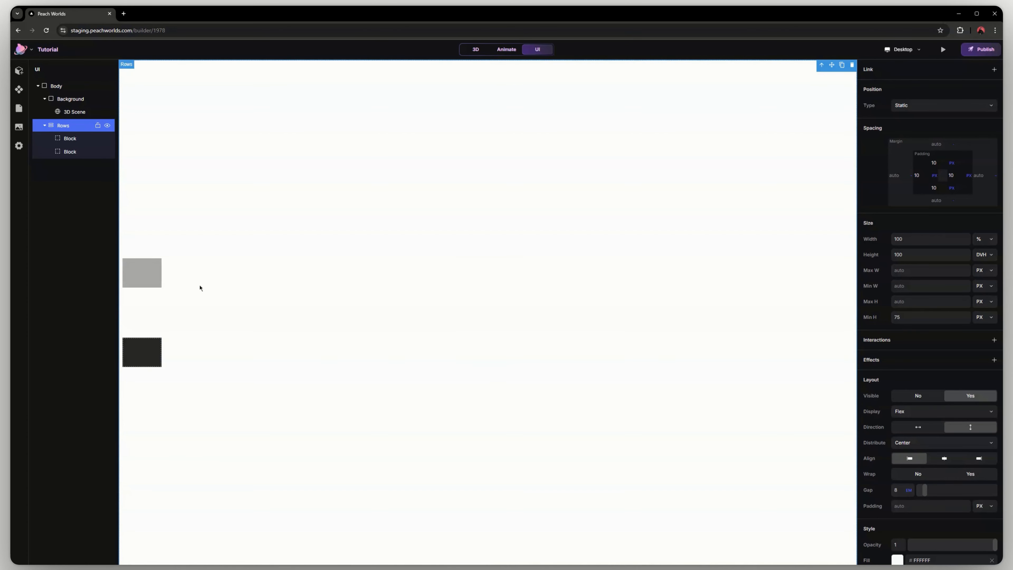
left_click(929, 442)
left_click(931, 456)
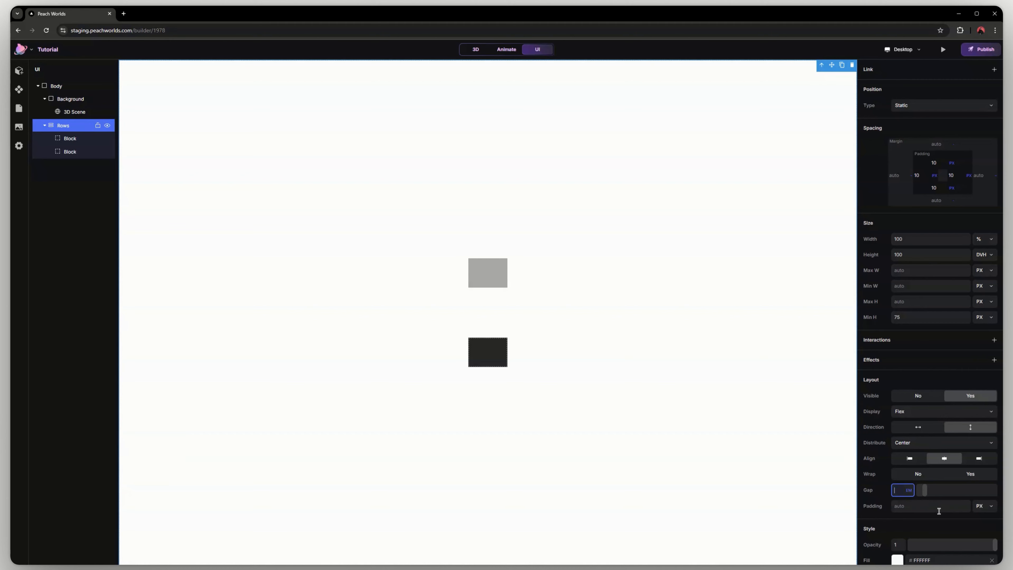
type("0")
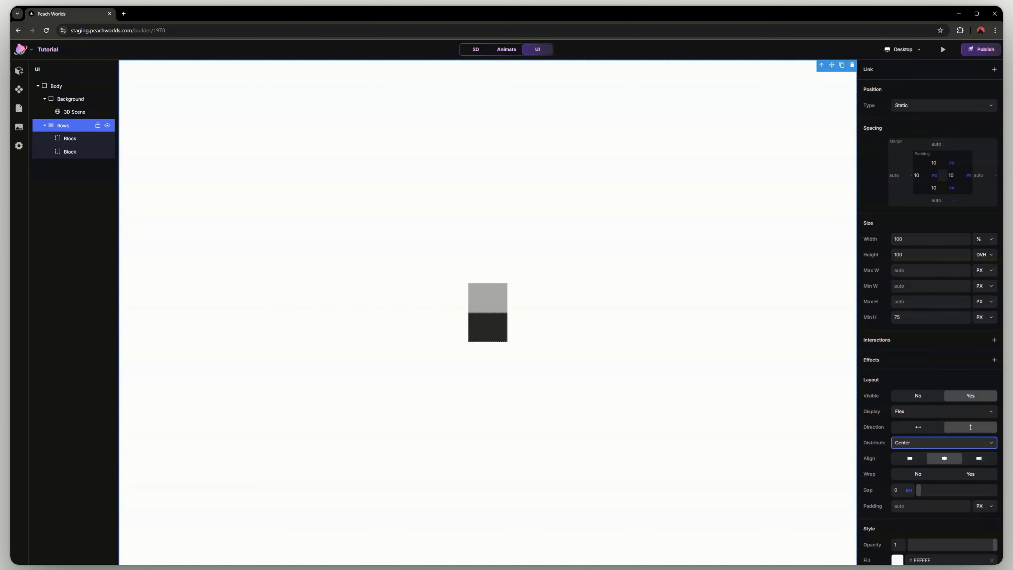
Step: Set the Rows element's distribution to Space Between and its layout padding to 20 px
left_click(926, 489)
left_click(916, 505)
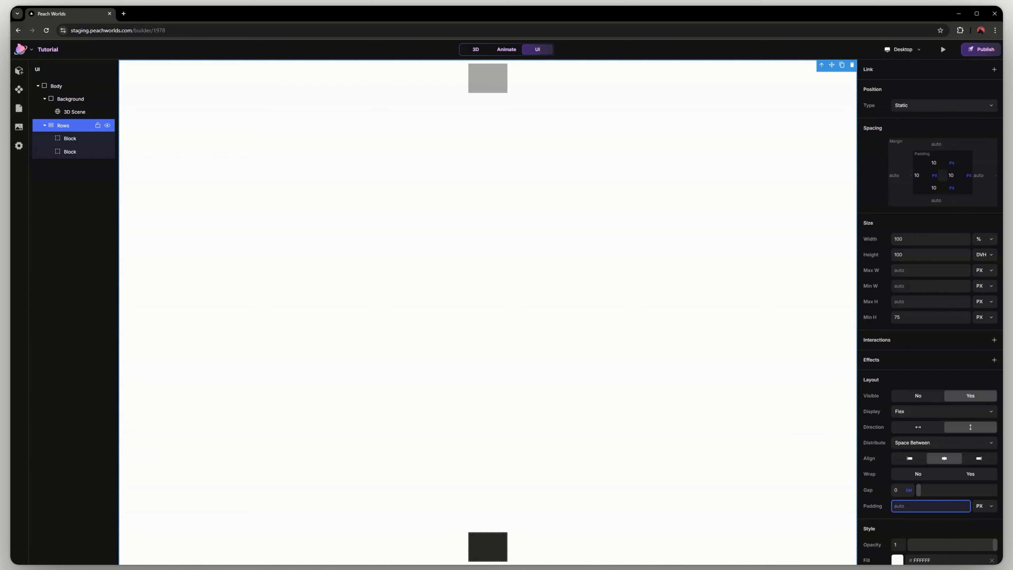
type("20")
key("Return")
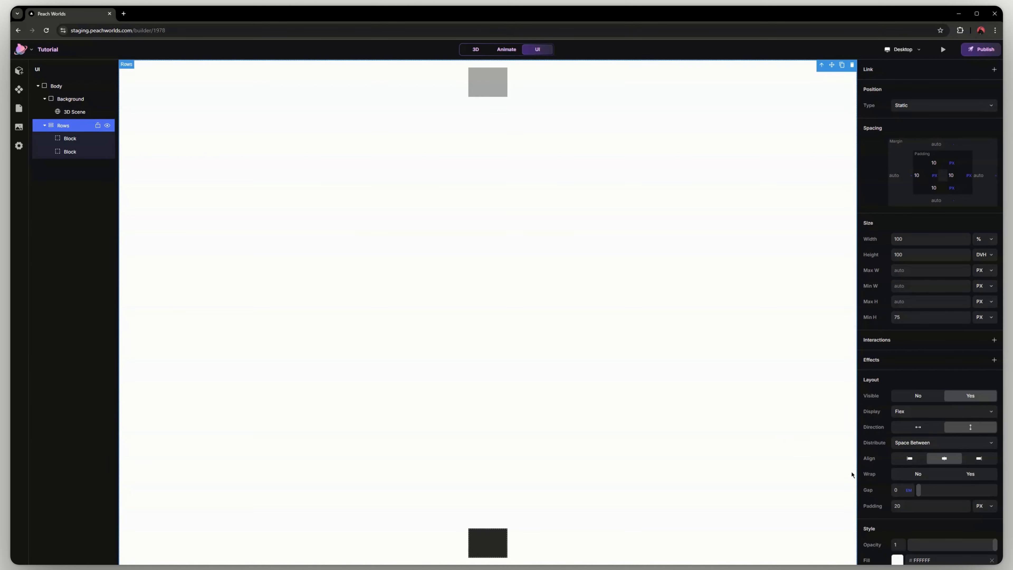
Step: Increase the Rows element's layout padding to 60 px and set the grey block's width to 100%
left_click(912, 507)
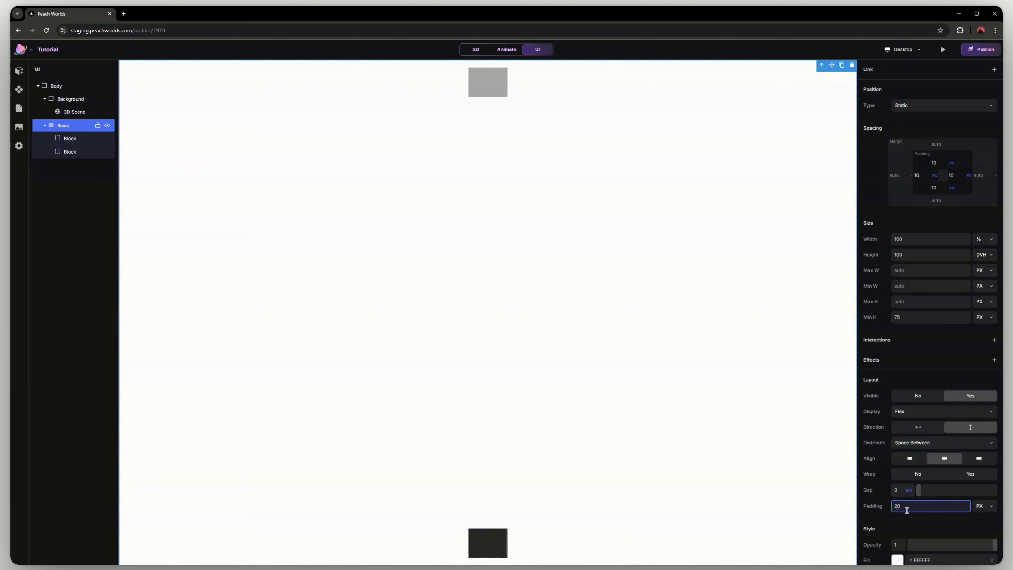
left_click(941, 162)
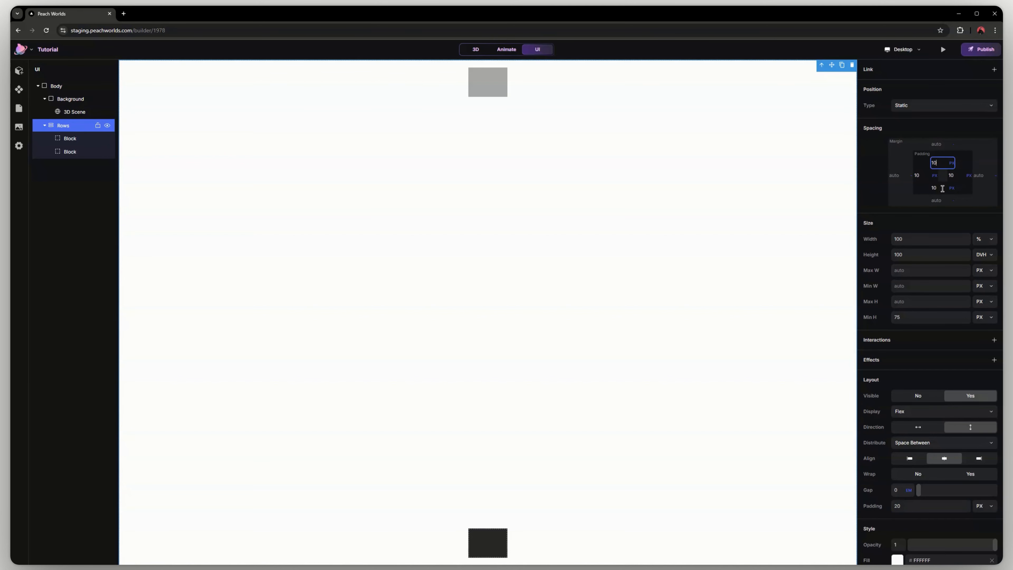
left_click(942, 188)
left_click(510, 66)
left_click(905, 502)
type("60")
key("Return")
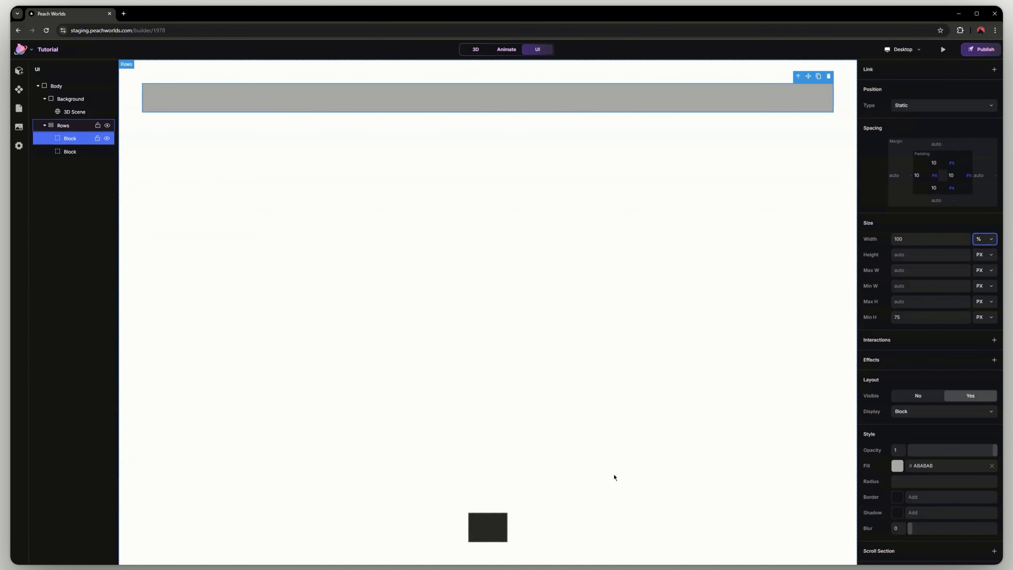
Step: Set the dark block's width to 100% so it spans the Rows element
left_click(488, 527)
left_click(983, 241)
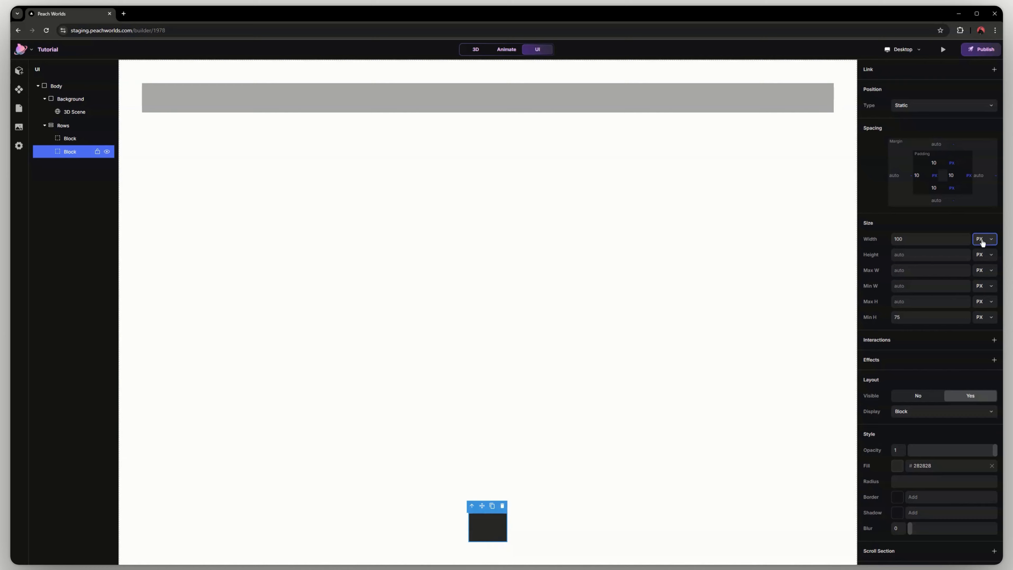
left_click(980, 260)
Step: Delete the Rows element and add a Columns layout element to the page in its place
left_click(581, 274)
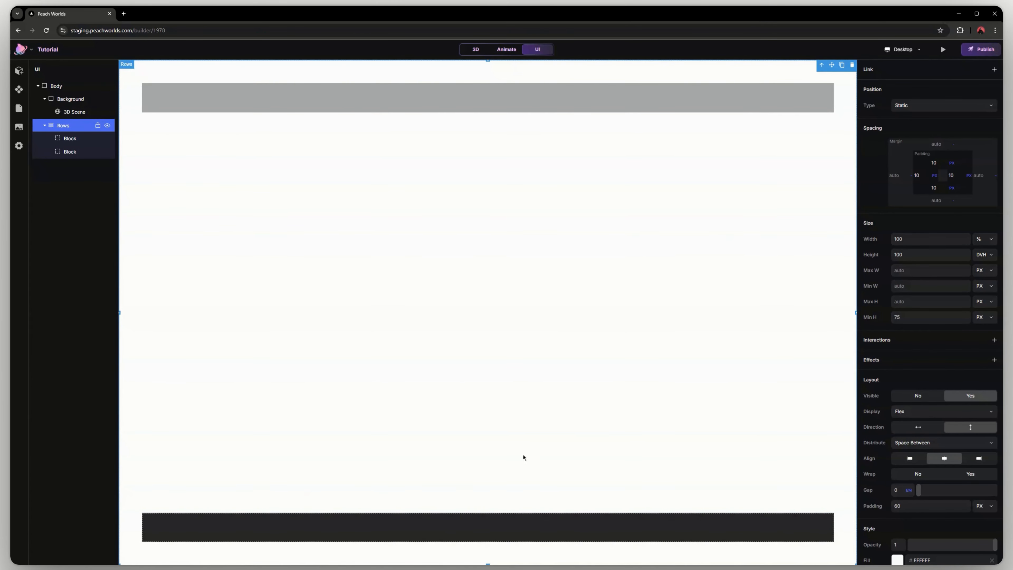
key("Delete")
left_click(19, 73)
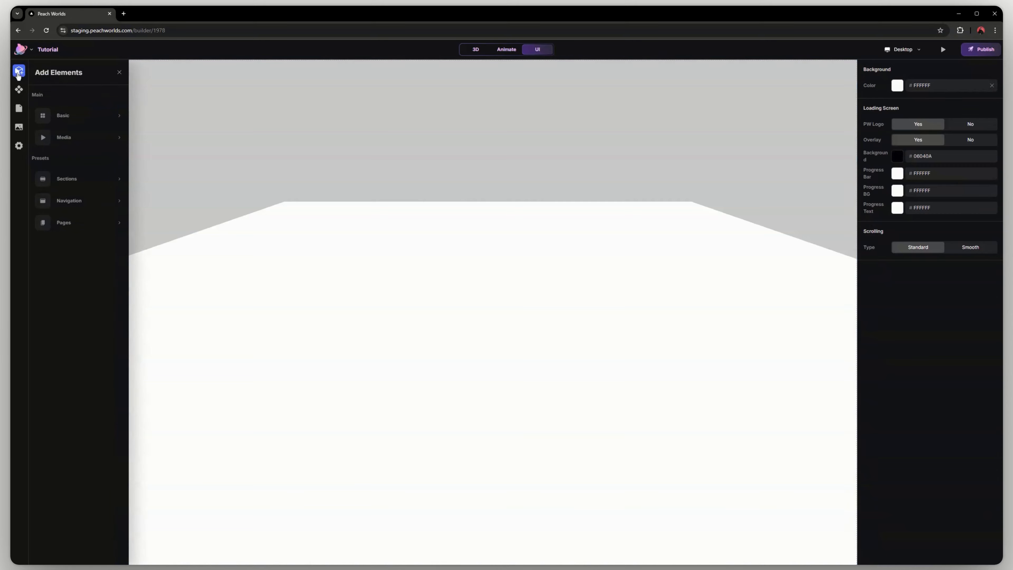
left_click(61, 124)
left_click(156, 140)
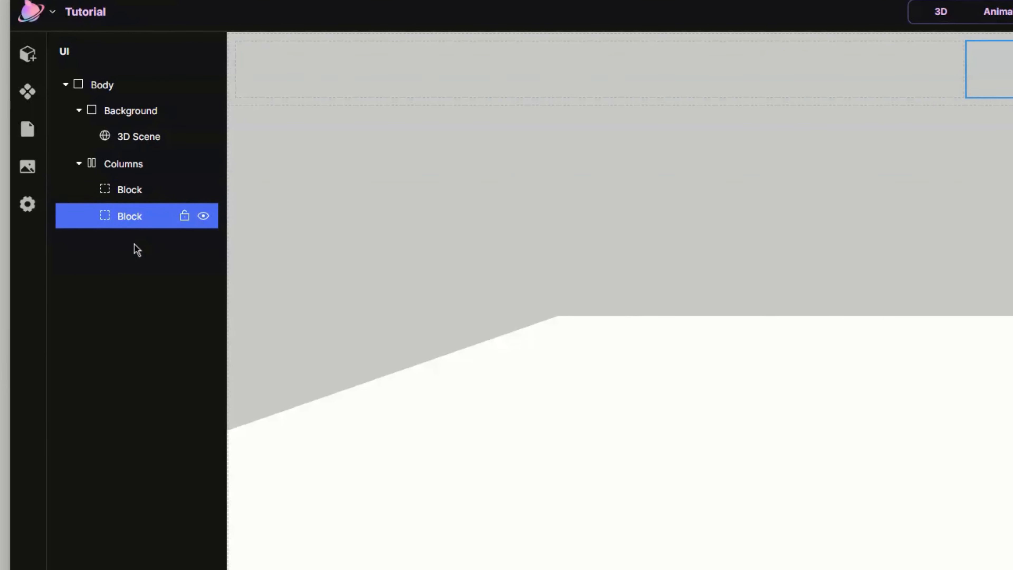
Step: Set the Columns element's height to 100 DVH
left_click(144, 171)
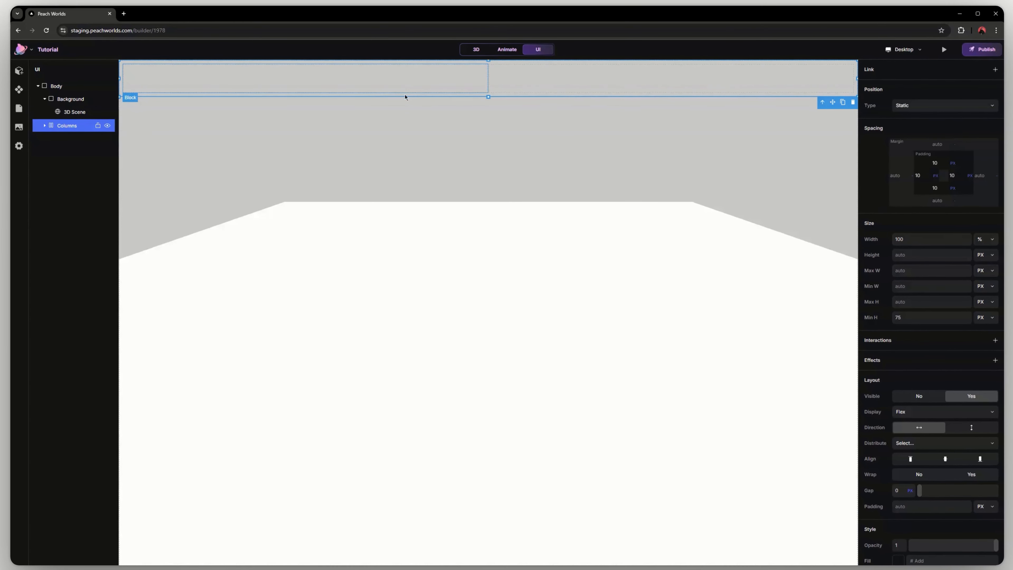
left_click(958, 254)
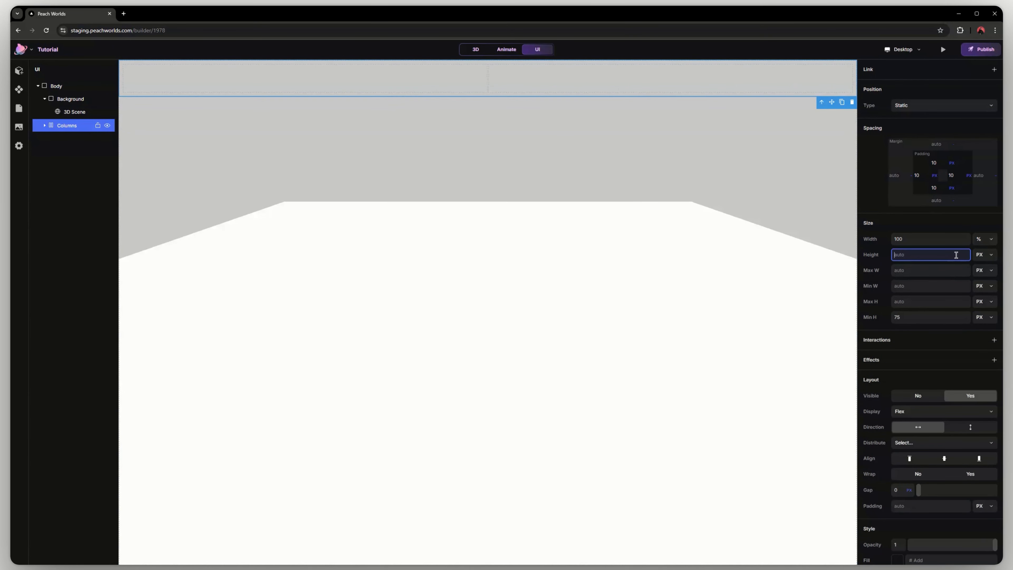
type("100")
left_click(980, 258)
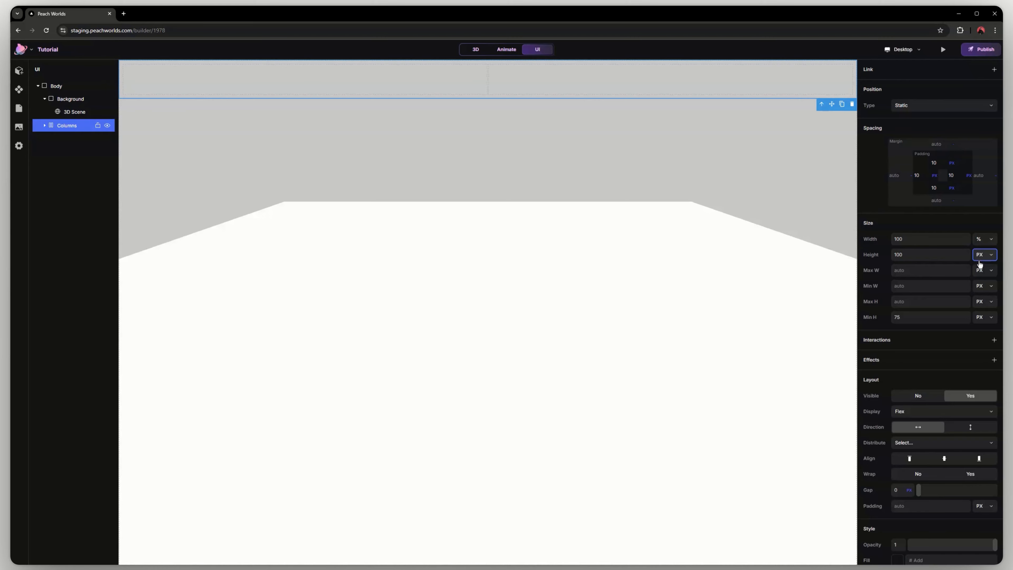
left_click(974, 358)
Step: Fill the Columns element with white FFFFFF, its first block with grey 8A8A8A and its second block with dark grey 414141
scroll(921, 504, "down", 3)
left_click(898, 470)
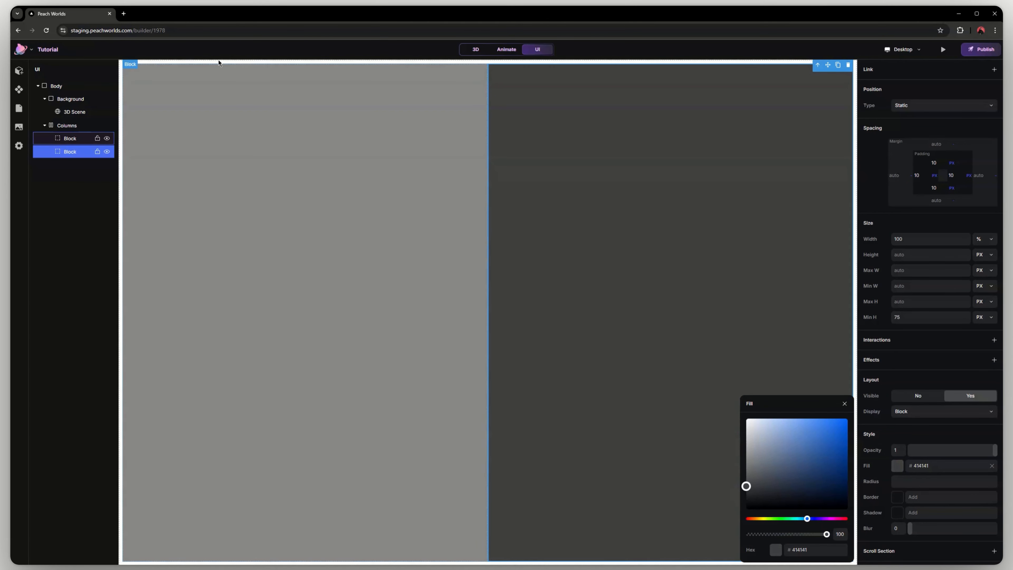
left_click(218, 63)
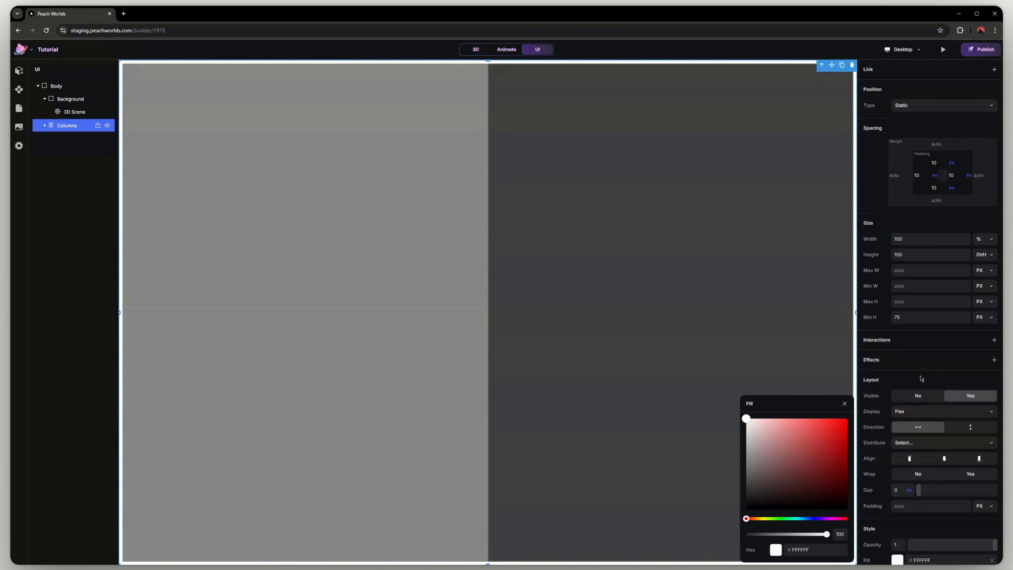
left_click(846, 405)
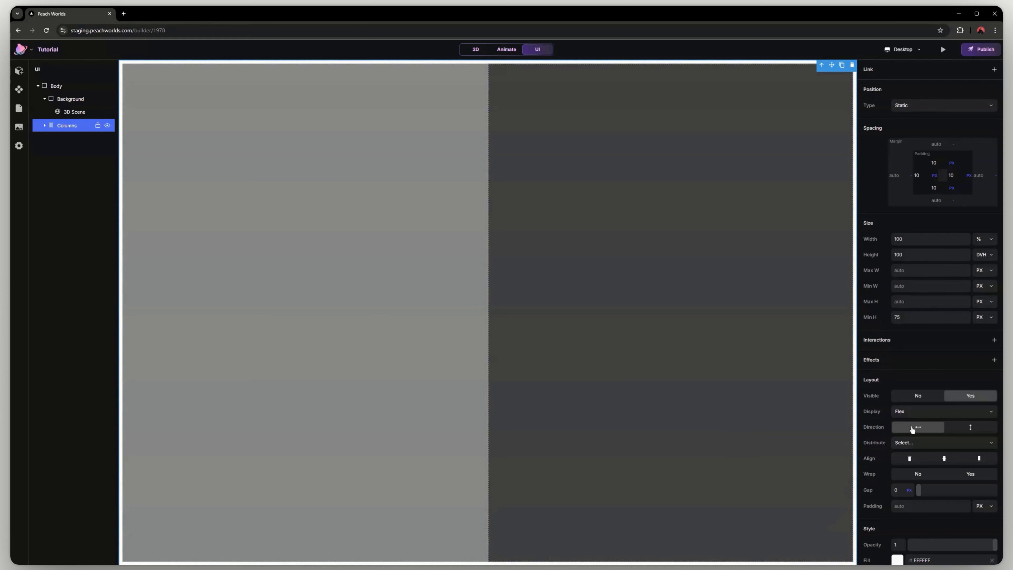
Step: Set the width of the first block in Columns to 100 px
scroll(916, 426, "down", 2)
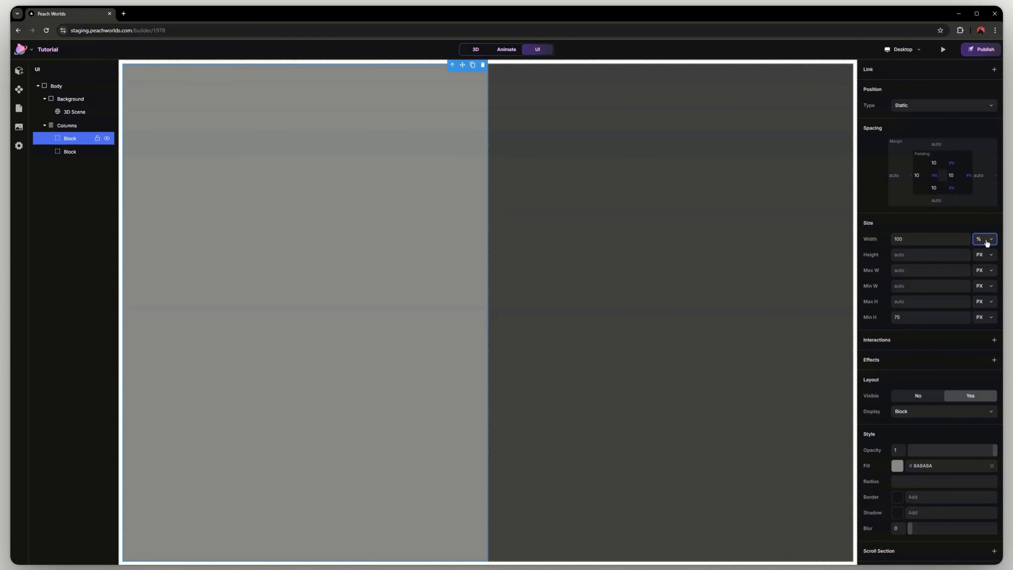
left_click(988, 251)
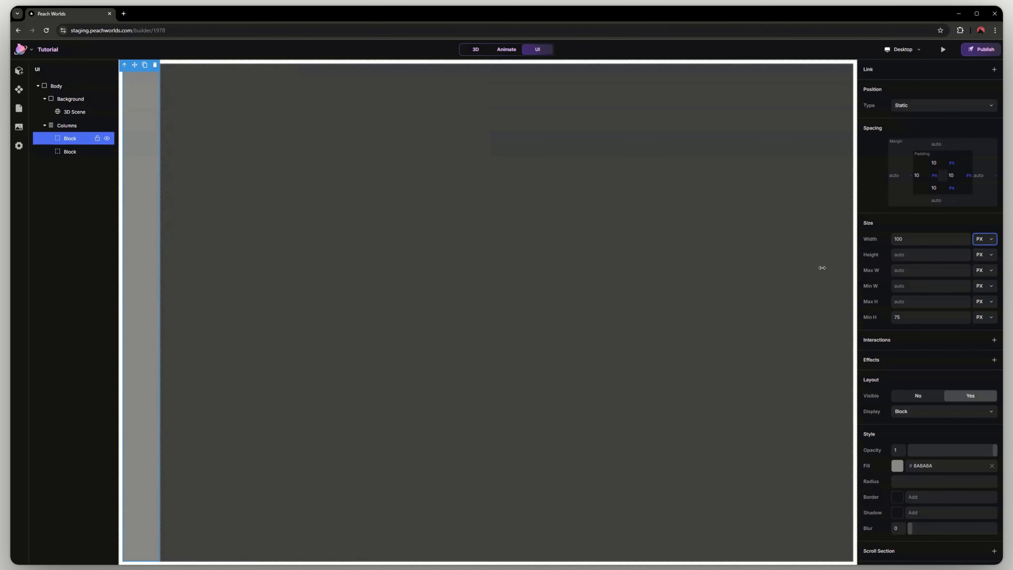
Step: Set the width of the second block in Columns to 100 px
left_click(820, 266)
left_click(992, 241)
left_click(992, 254)
left_click(687, 360)
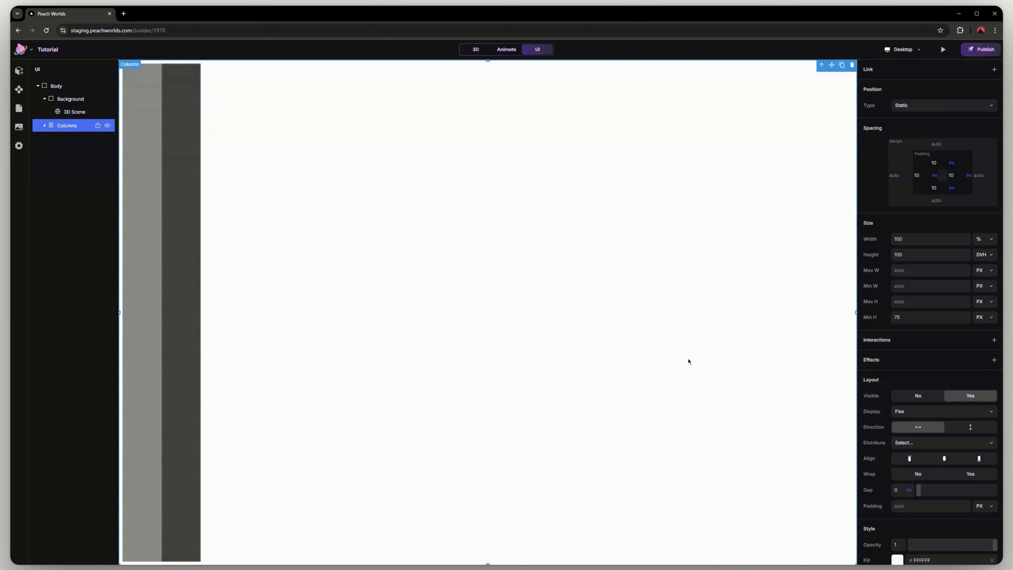
left_click(961, 306)
type("75")
key("Return")
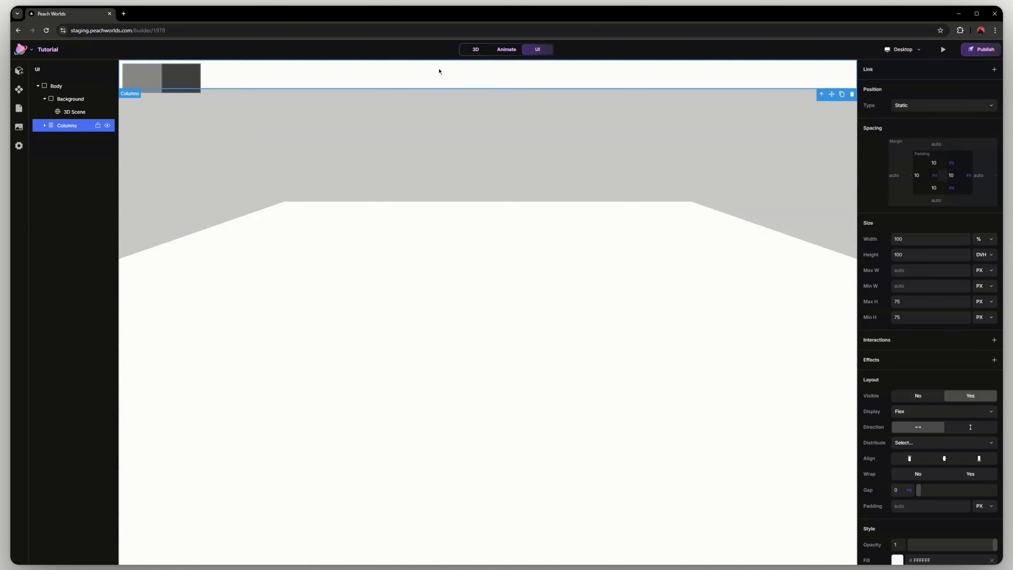
key("ctrl+z")
Step: Set the maximum height of both blocks inside Columns to 75 px
left_click(153, 114)
left_click(920, 306)
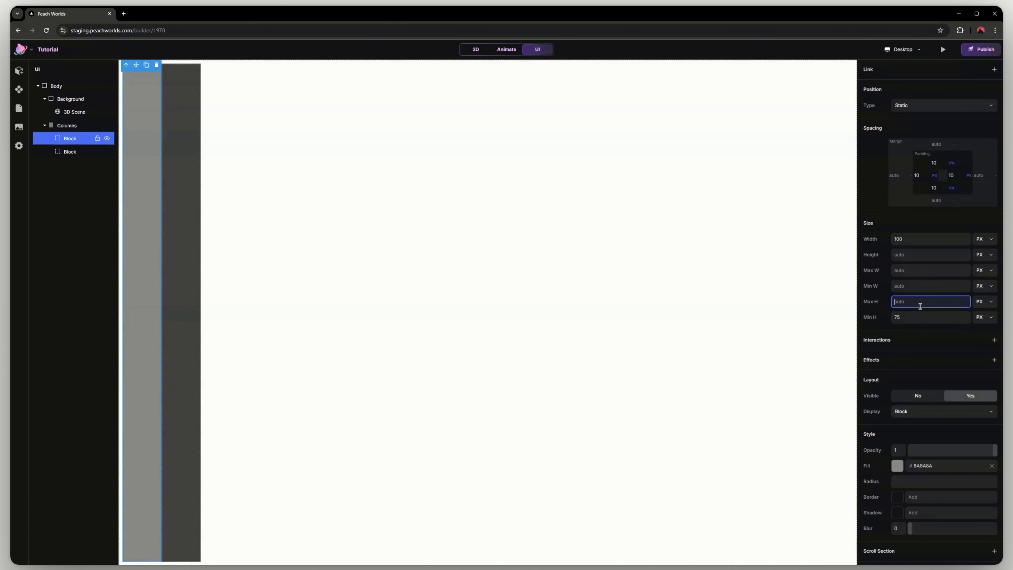
Step: Set the Columns element's distribution to Center and its alignment to the middle option
left_click(664, 272)
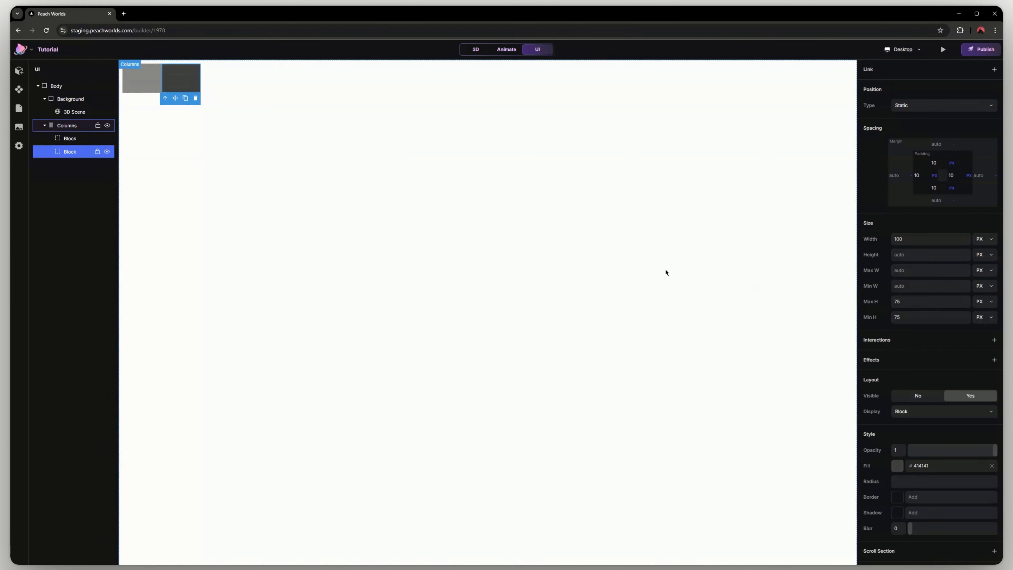
left_click(944, 443)
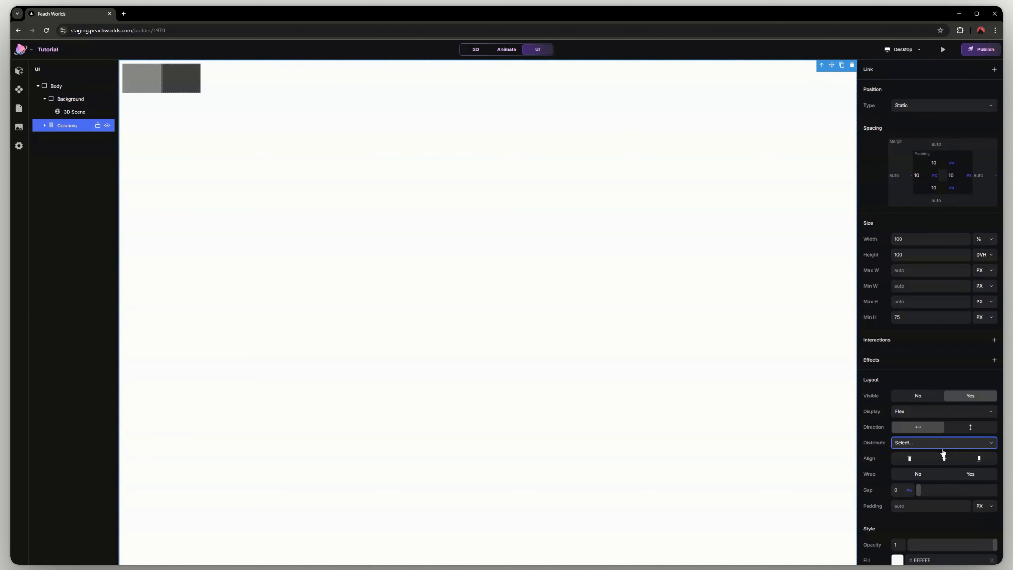
left_click(943, 451)
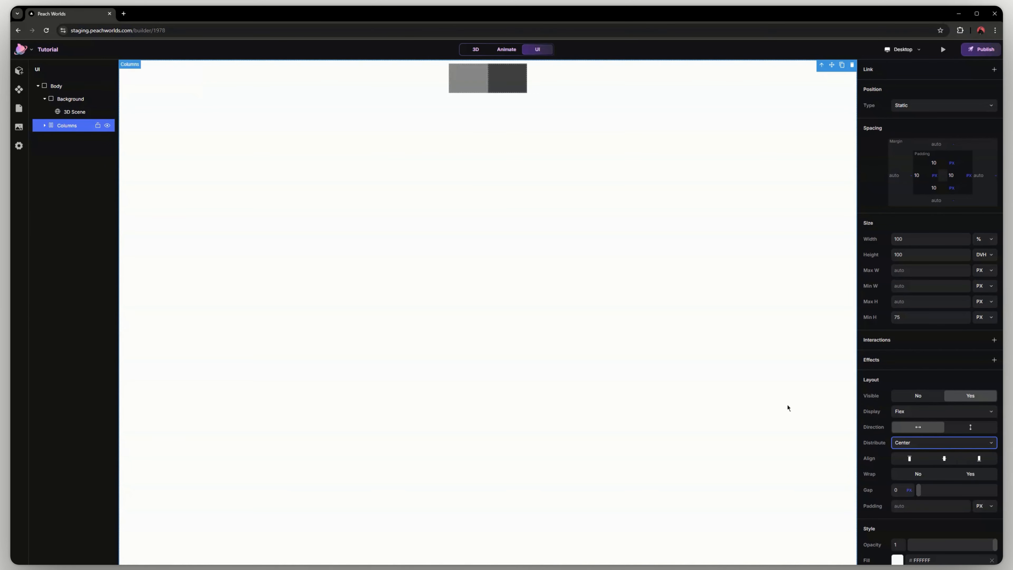
left_click(944, 459)
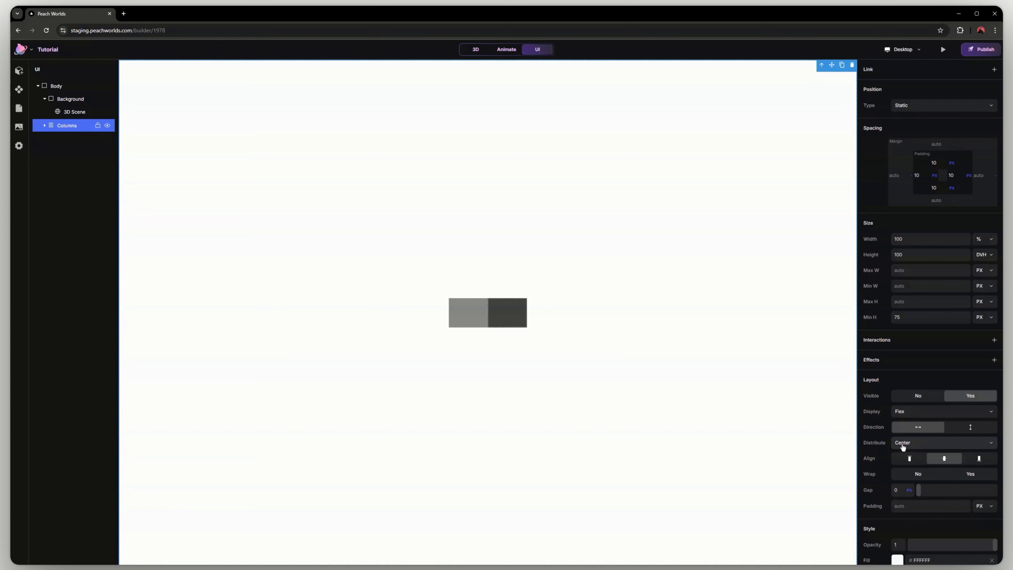
Step: Try the Start, Center and End distribution options on the Columns element
left_click(903, 446)
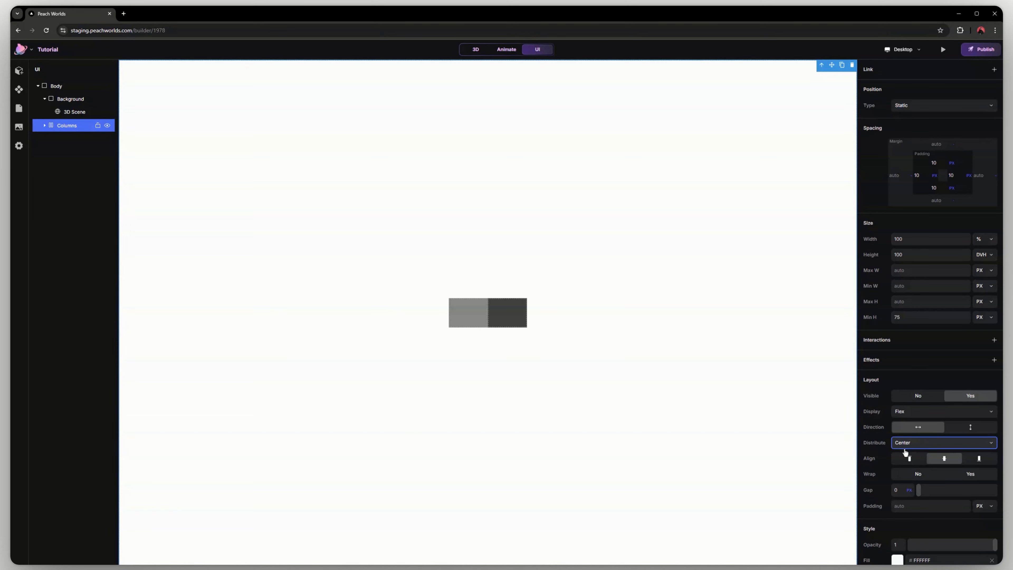
left_click(907, 455)
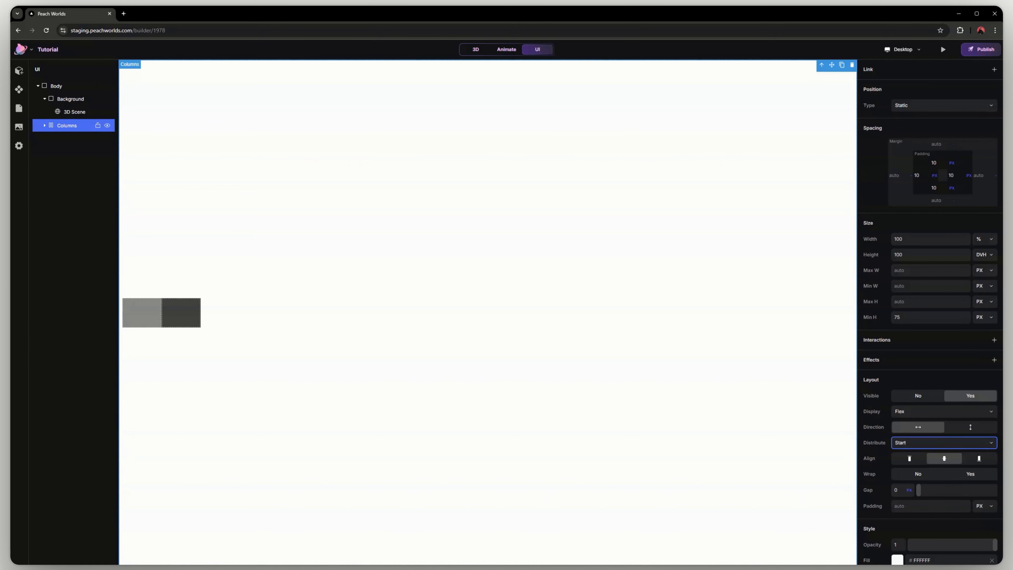
left_click(934, 444)
left_click(929, 466)
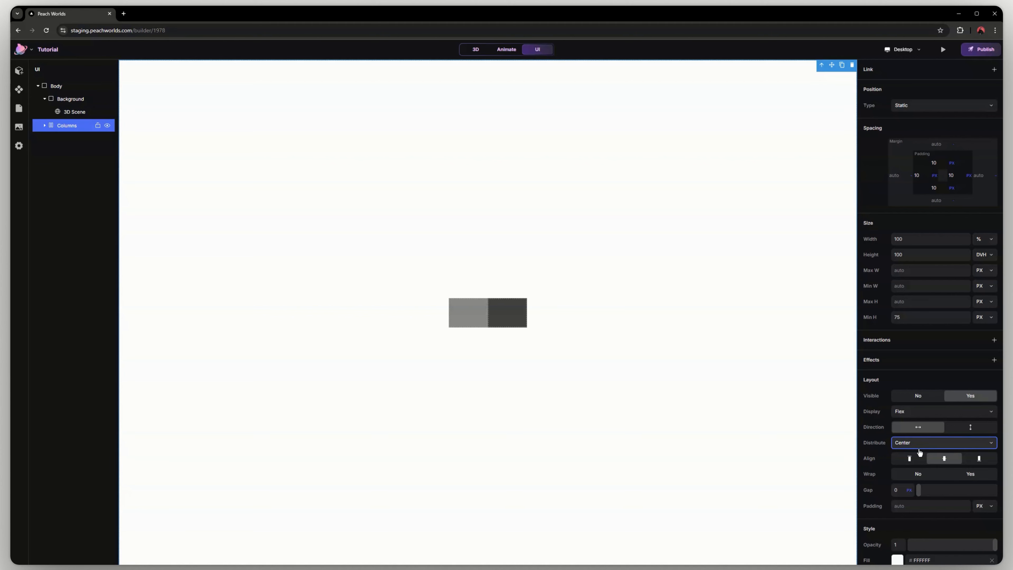
left_click(920, 451)
left_click(918, 478)
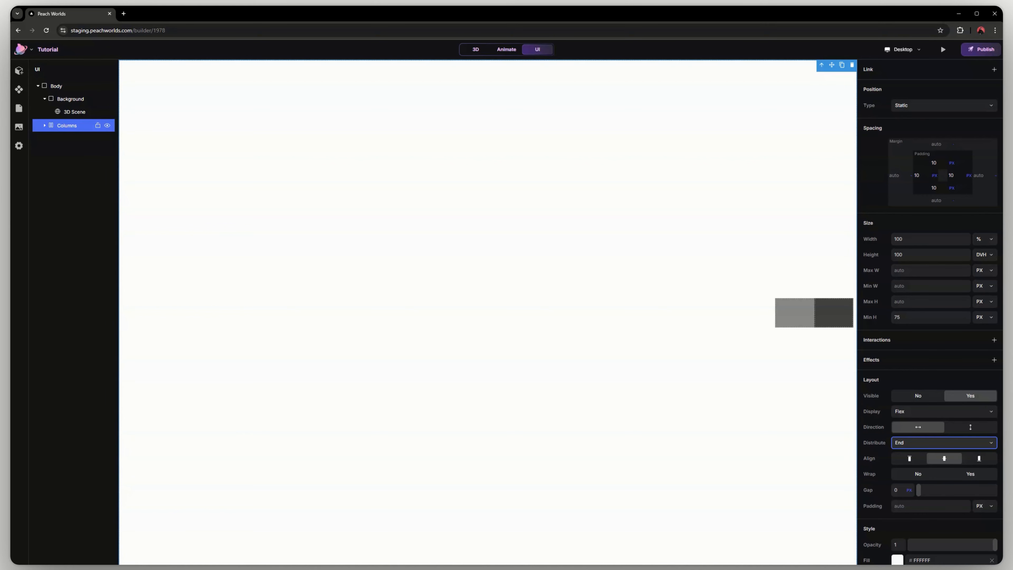
Step: Try Space Between, Space Around and Space Evenly distribution on the Columns element, and set it back to Center
left_click(909, 442)
left_click(912, 486)
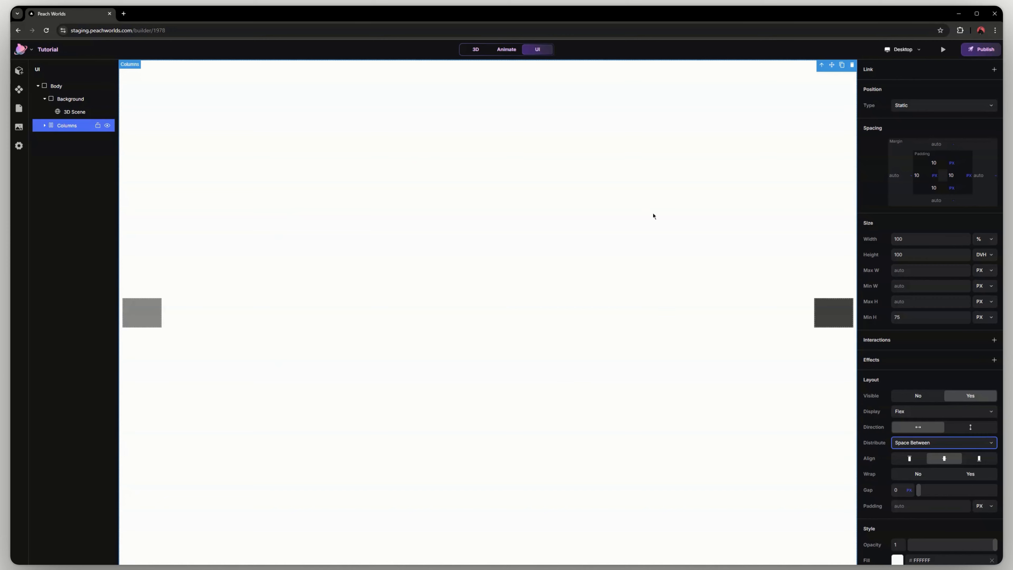
left_click(921, 442)
left_click(917, 459)
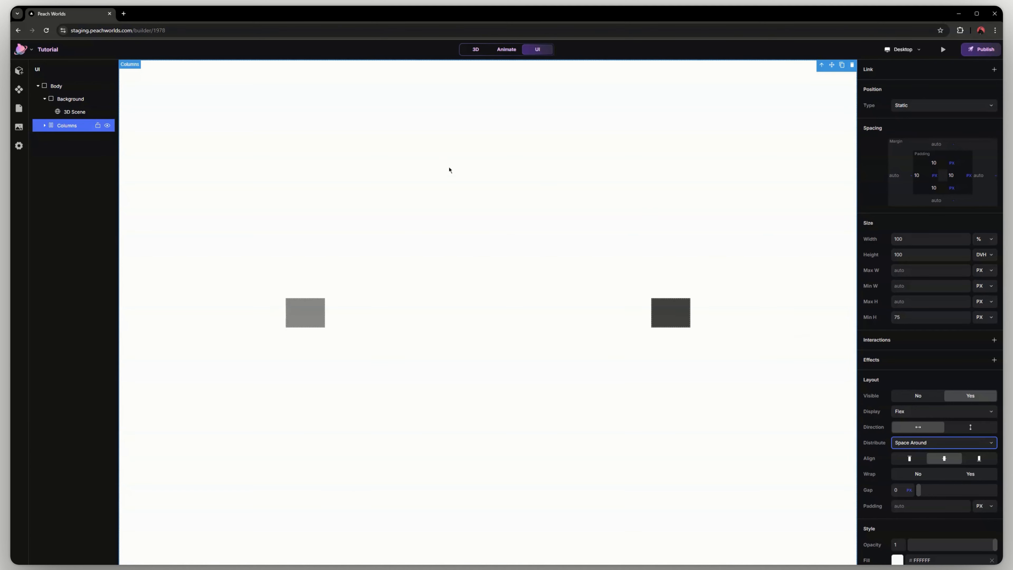
key("Down")
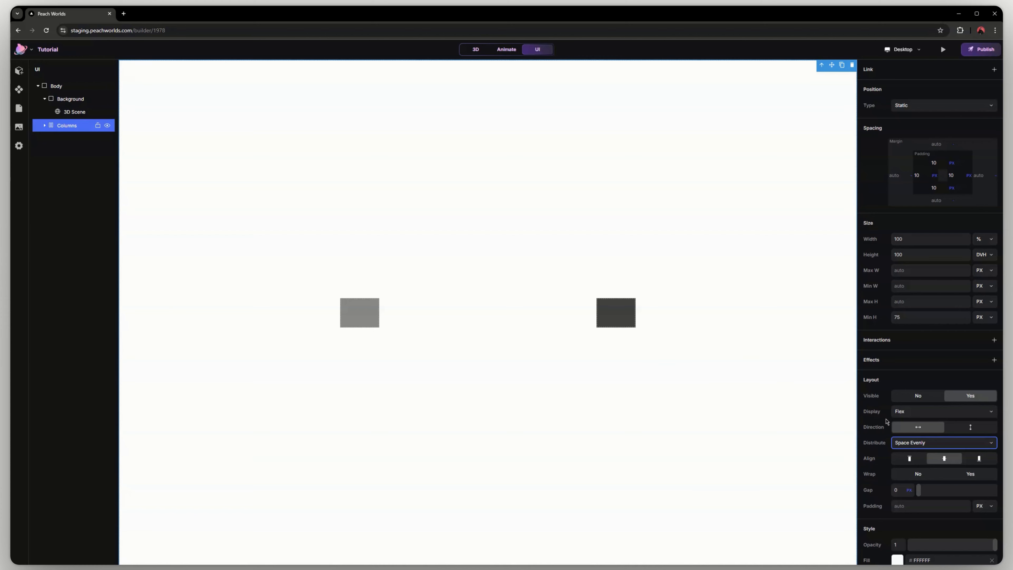
left_click(918, 446)
left_click(919, 465)
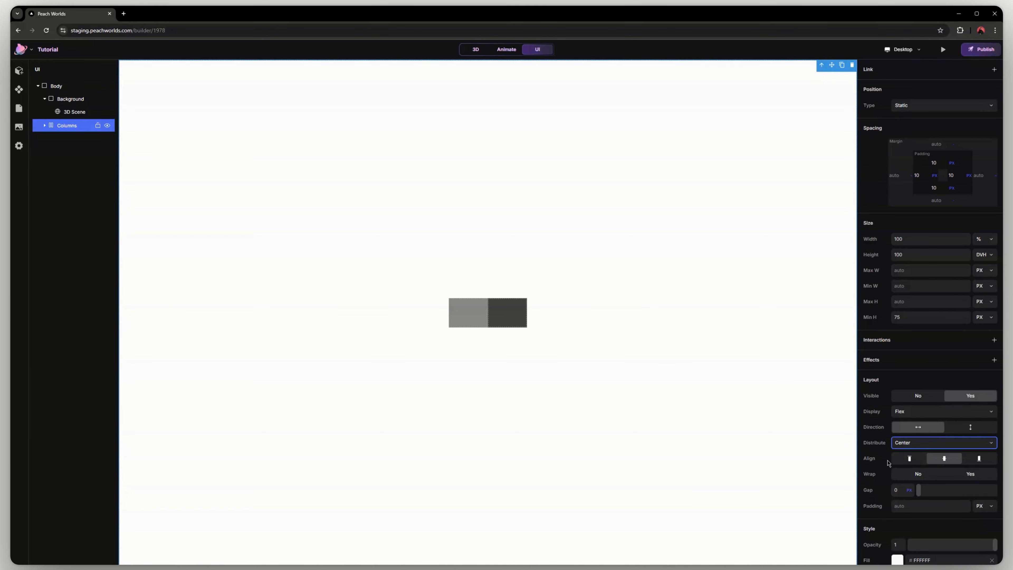
Step: Try the start, middle and end alignments on Columns with Start and Center distribution, finishing with Center distribution and middle alignment
left_click(910, 461)
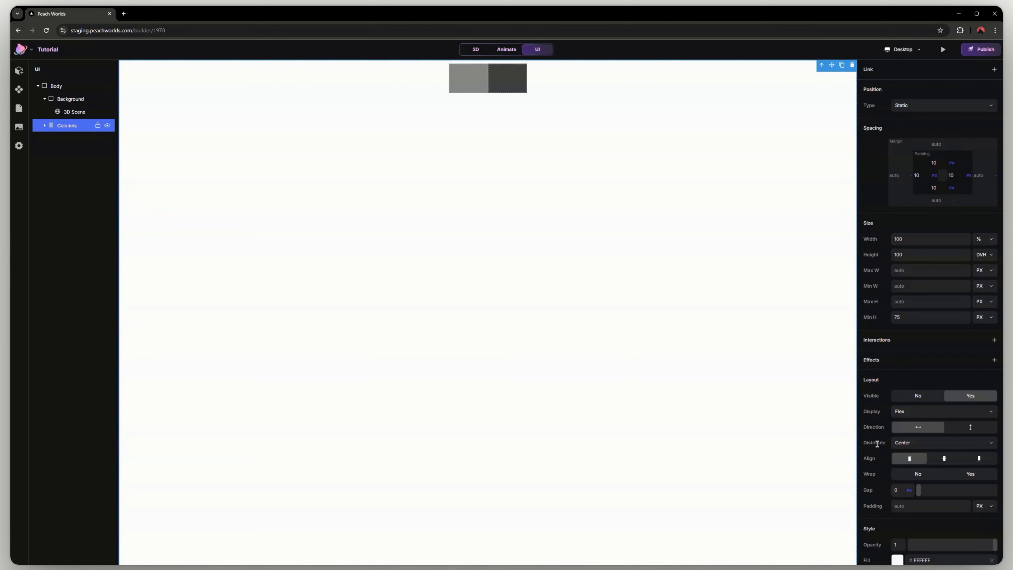
left_click(913, 451)
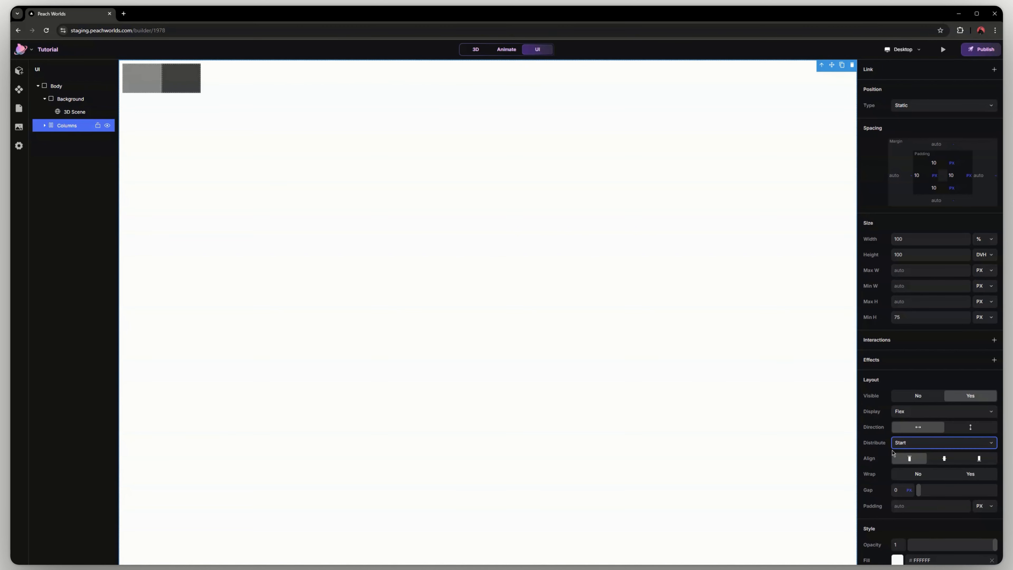
left_click(910, 449)
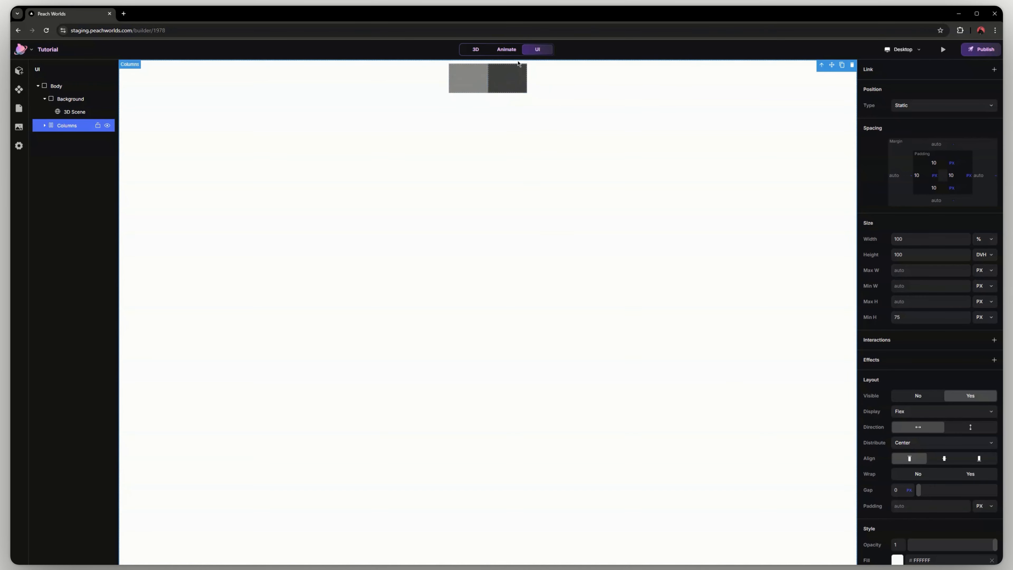
left_click(943, 460)
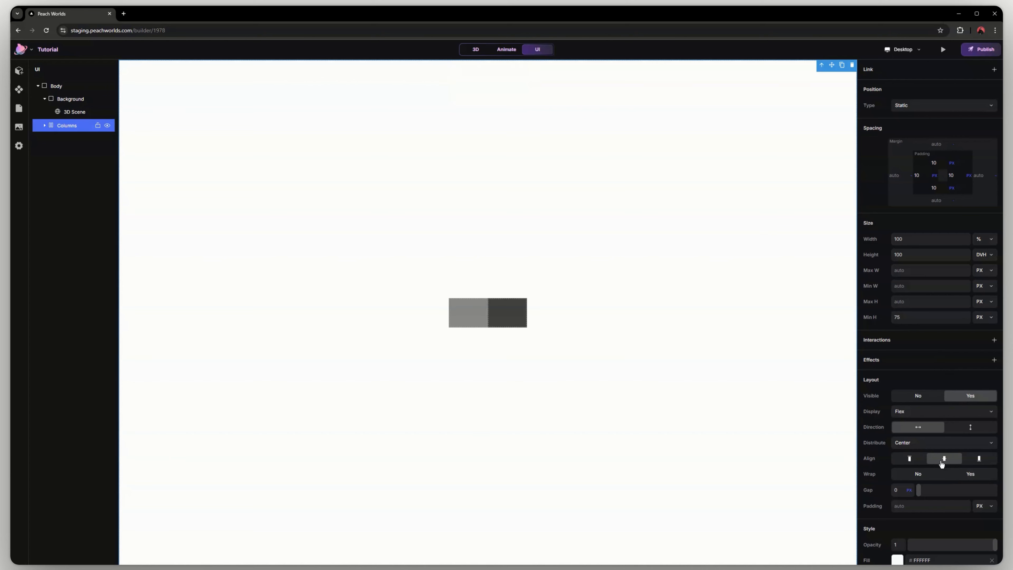
left_click(980, 459)
left_click(944, 458)
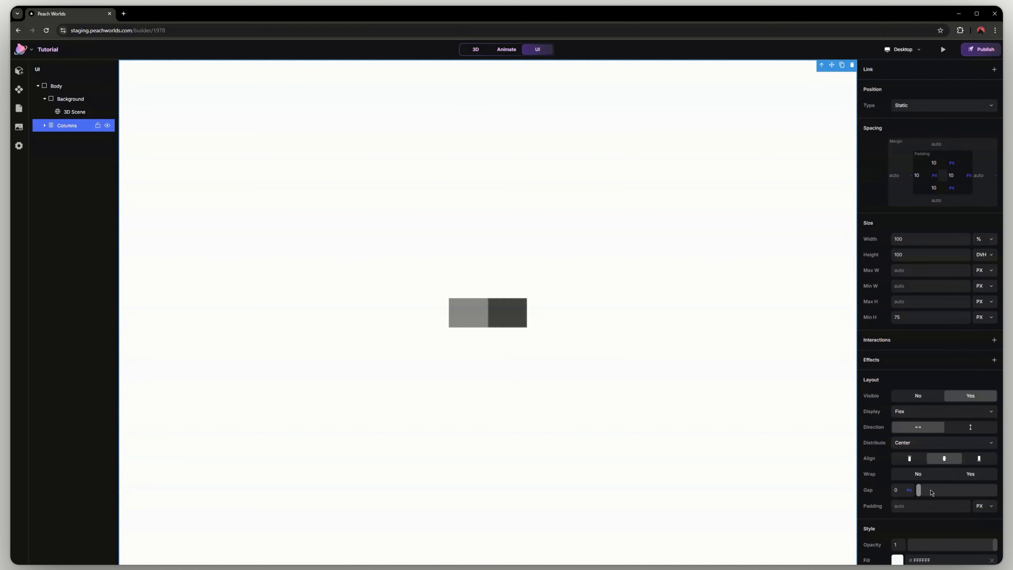
Step: Increase the gap between the Columns blocks to 100 px and switch its unit to EM
left_click_drag(920, 493, 993, 492)
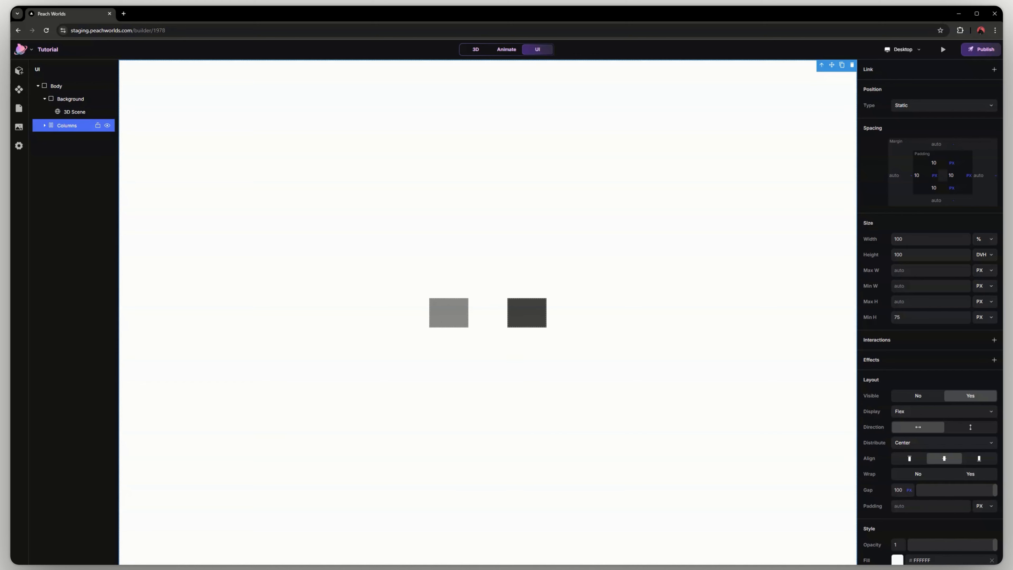
left_click(910, 490)
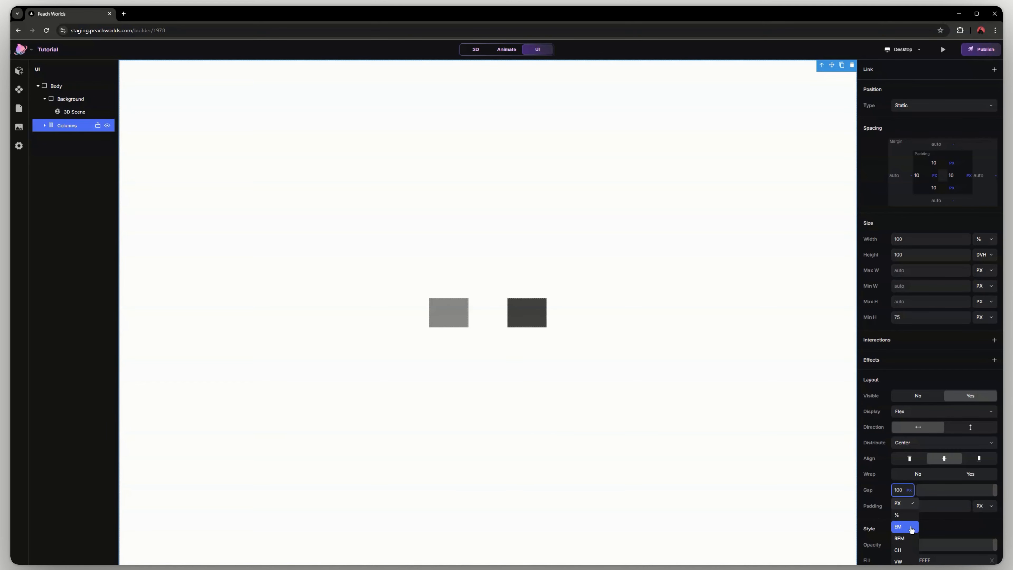
left_click(912, 526)
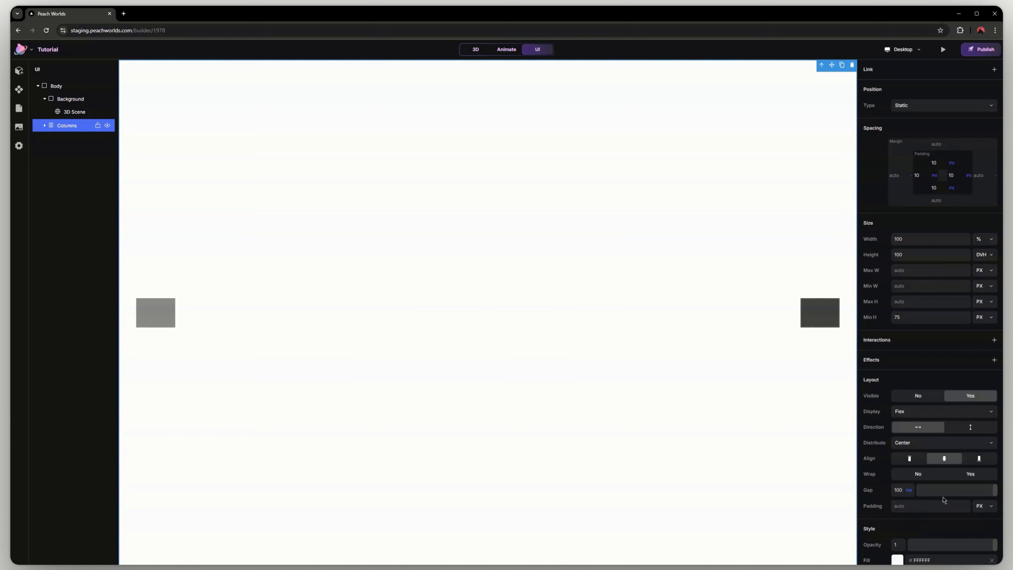
Step: Reduce the Columns gap to about 9 EM and reset it to 0
left_click_drag(943, 494, 926, 496)
left_click(907, 491)
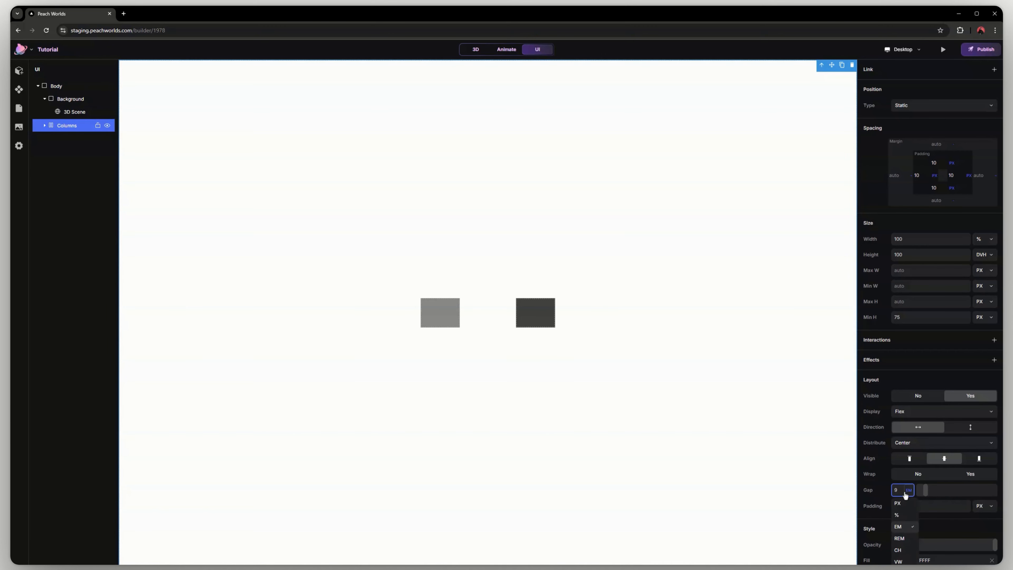
double_click(897, 492)
key("Return")
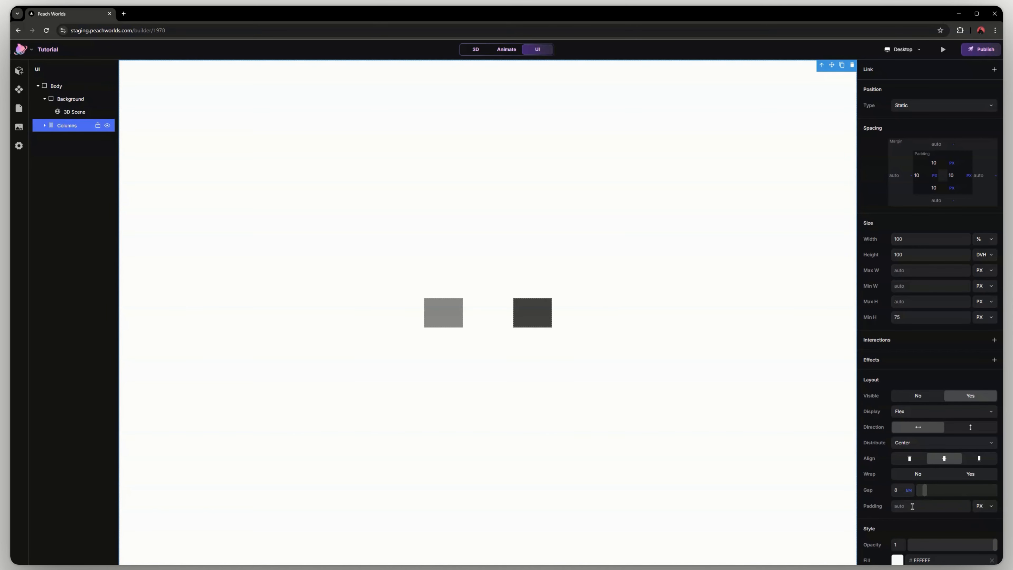
mouse_move(925, 491)
left_mouse_down()
mouse_move(950, 491)
mouse_move(925, 494)
left_mouse_up()
left_click(902, 491)
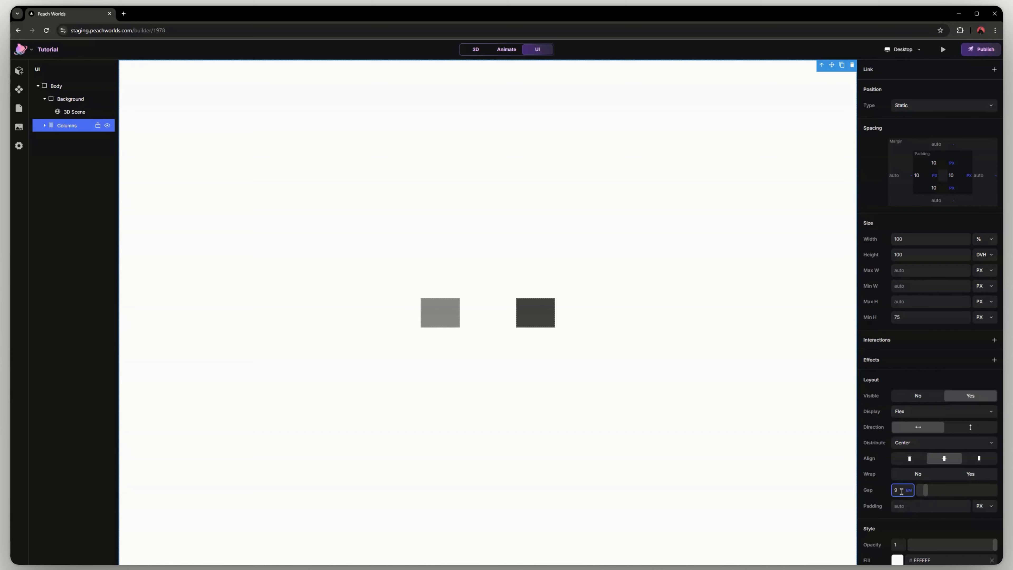
type("0")
key("Return")
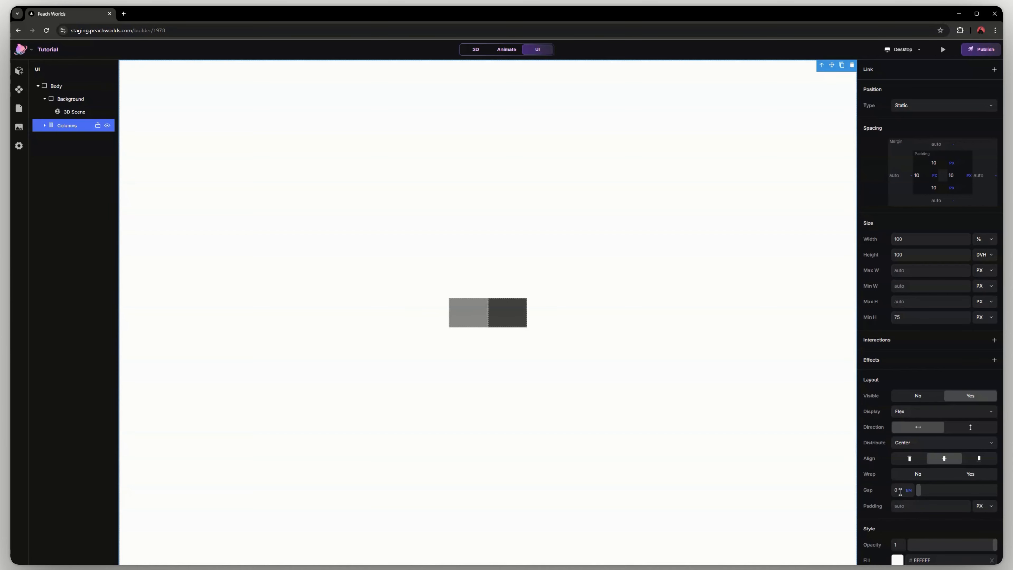
Step: Set the Columns element's distribution to Space Between and its layout padding to 90 px
left_click(945, 444)
left_click(915, 492)
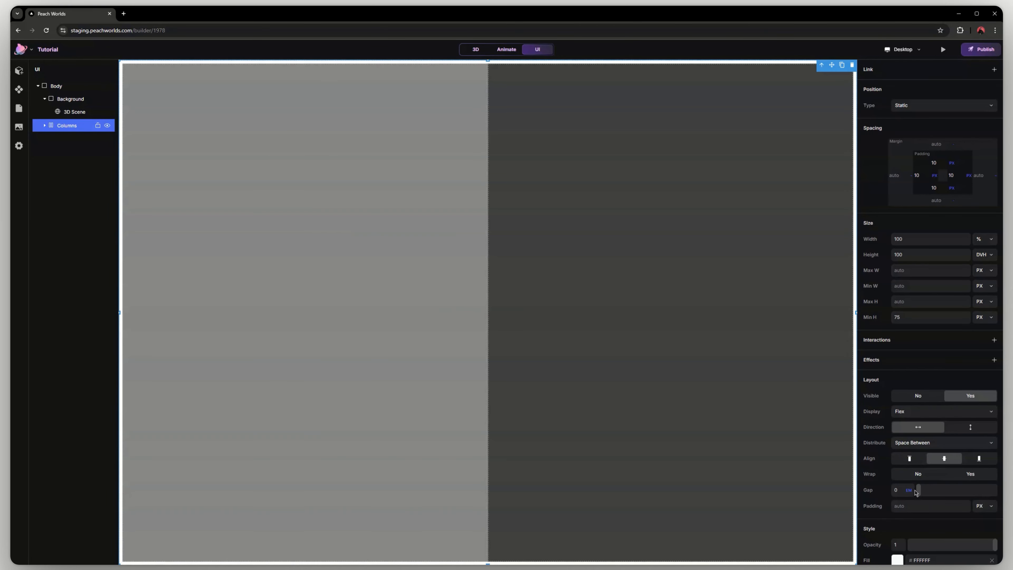
left_click(906, 505)
type("90")
key("Return")
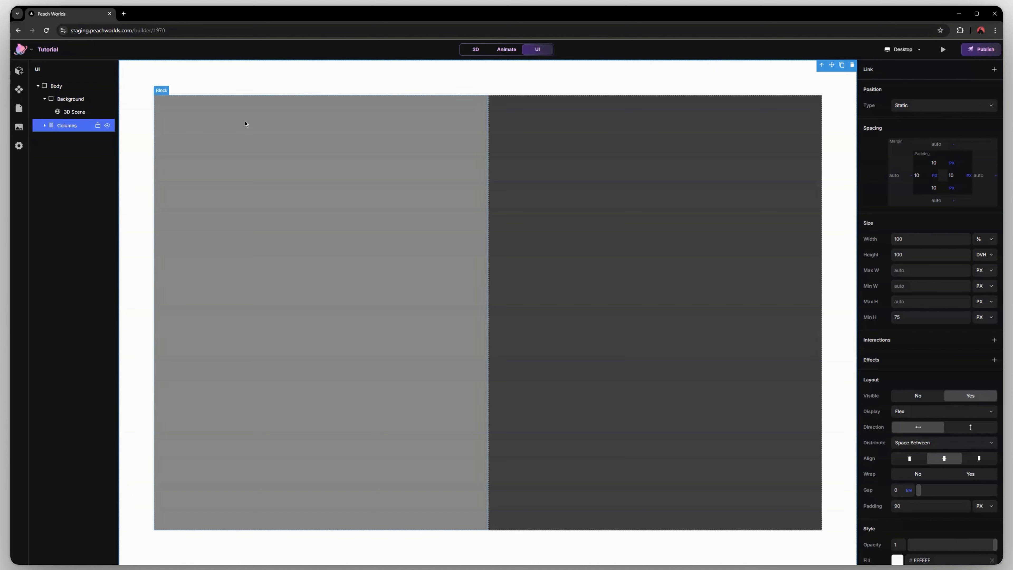
Step: Clear the top, right and bottom padding values in the spacing settings
left_click(940, 161)
key("BackSpace")
double_click(963, 176)
key("BackSpace")
double_click(940, 187)
key("BackSpace")
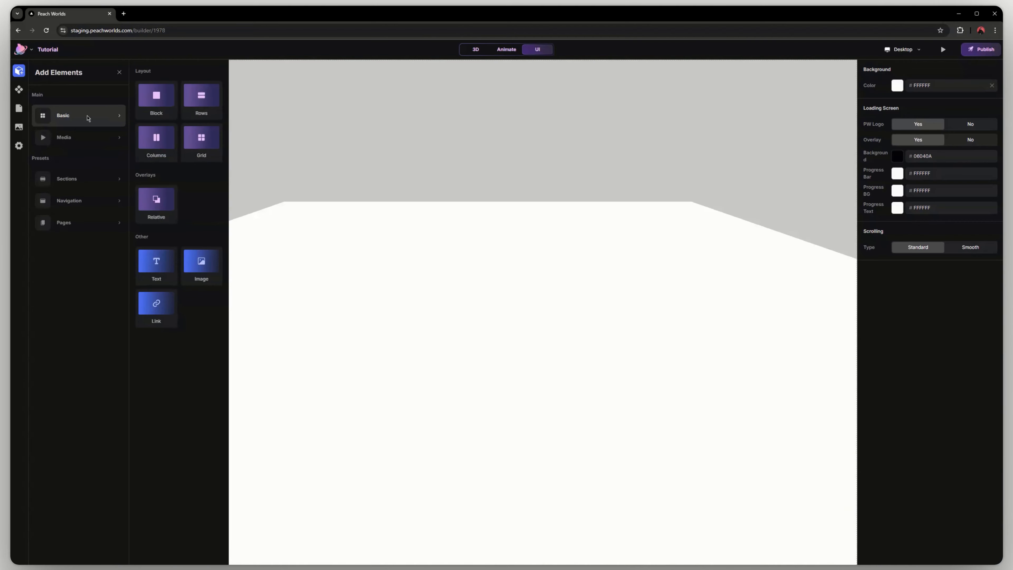
Step: Add a Grid layout element containing four blocks to the page
left_click(156, 100)
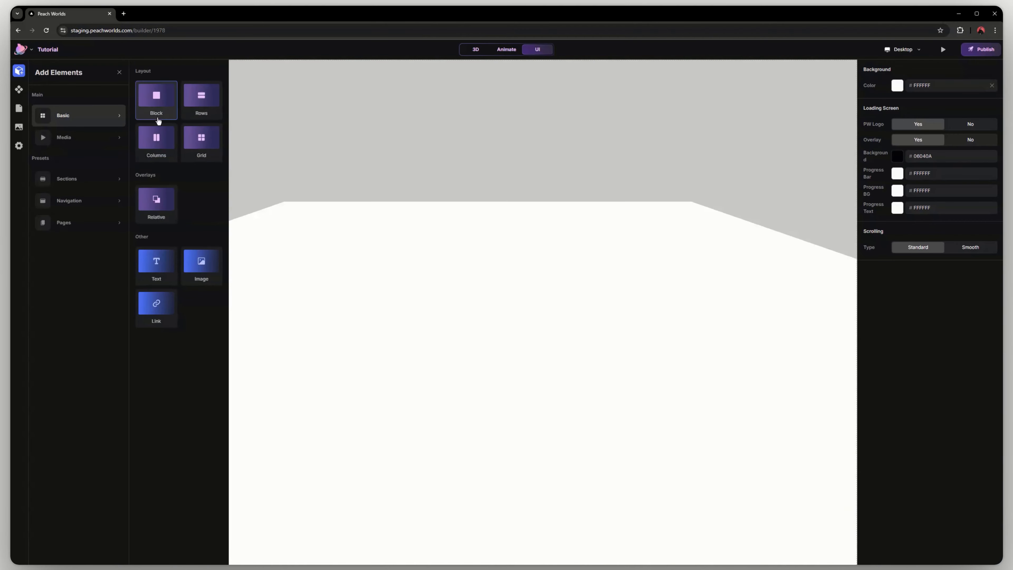
left_click(119, 72)
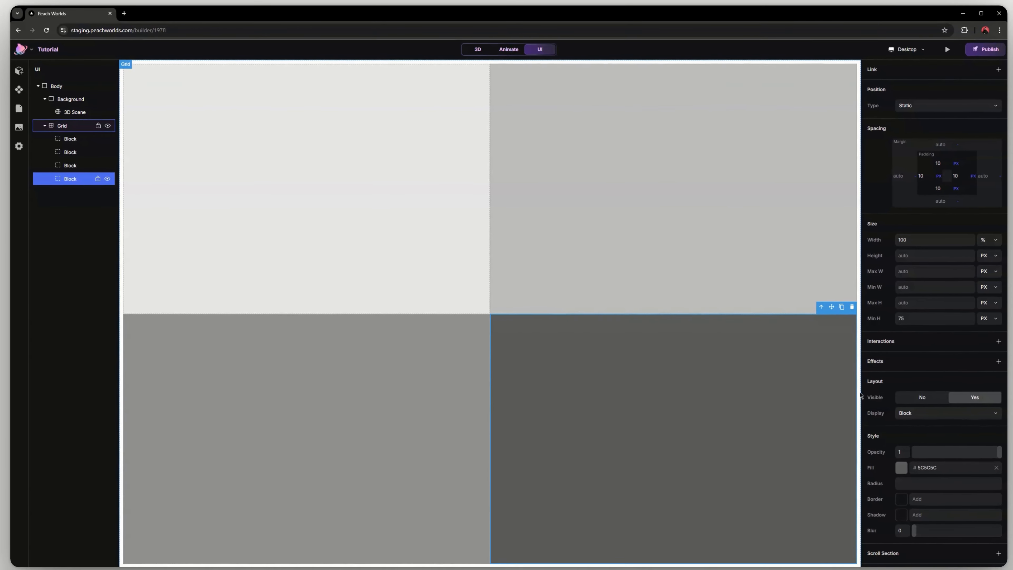
Step: Select the Grid element and set its number of columns to 3
left_click(120, 283)
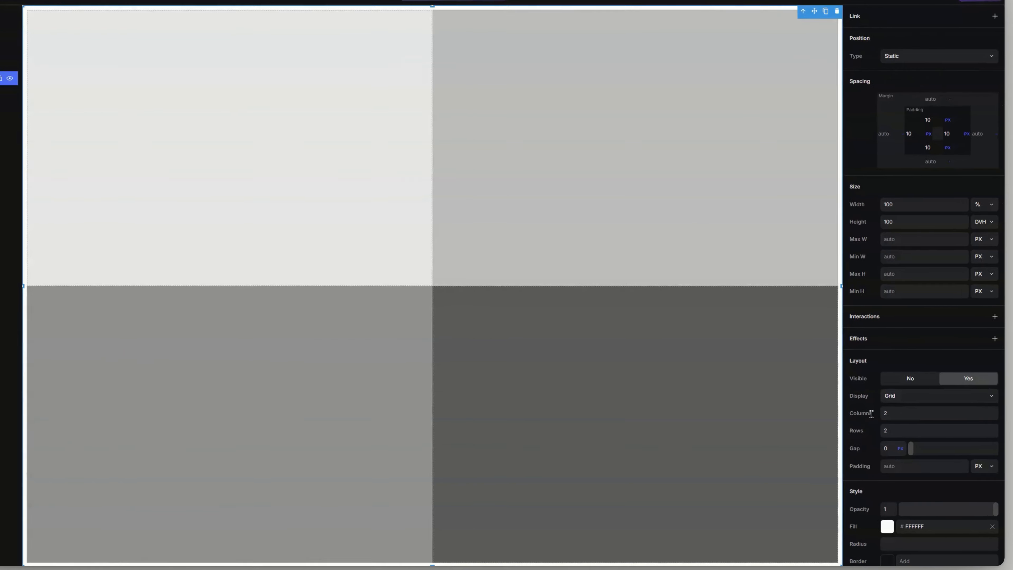
left_click_drag(872, 414, 862, 415)
left_click(868, 432)
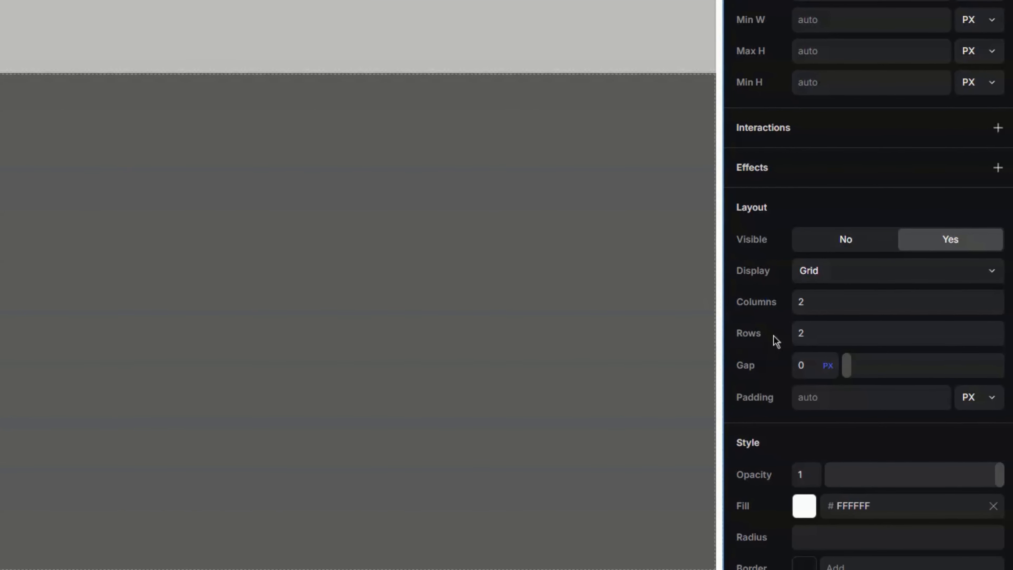
left_click(862, 305)
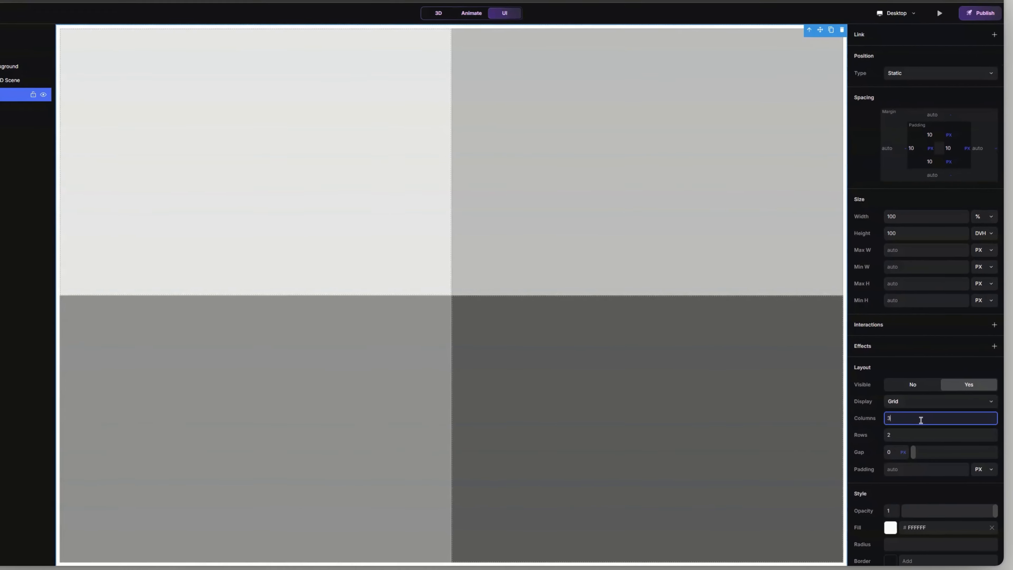
type("3")
left_click(910, 442)
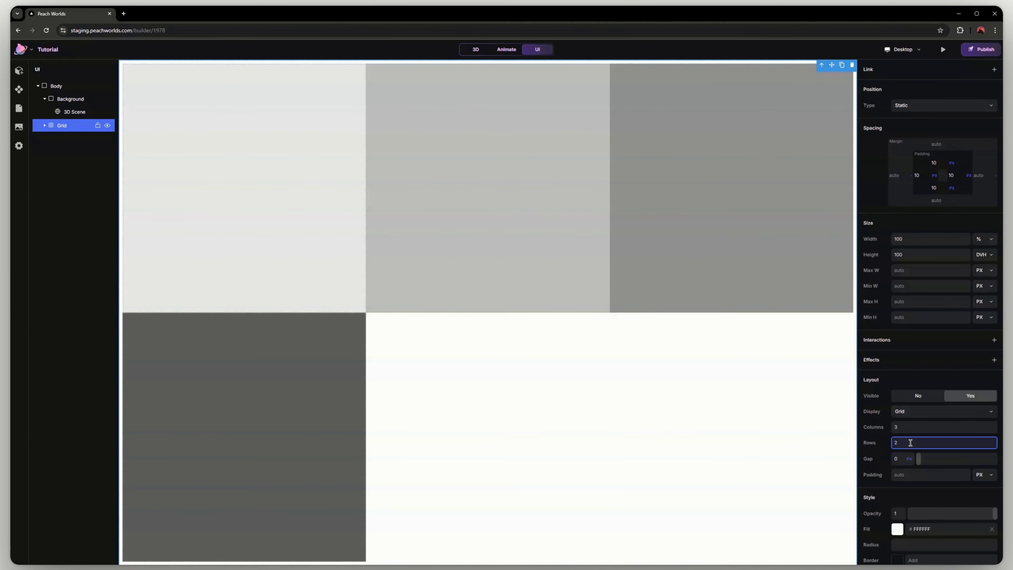
key("Return")
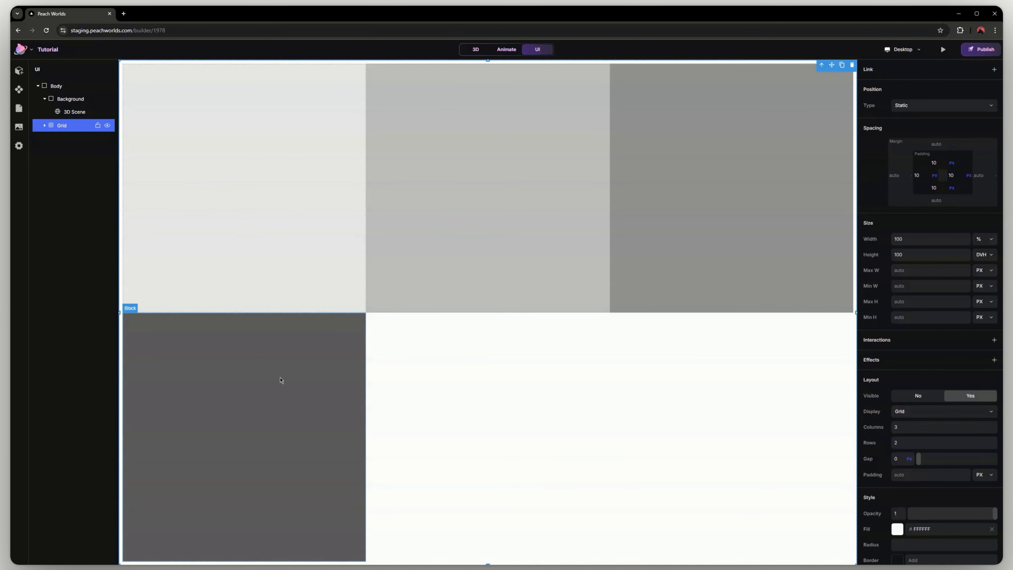
Step: Copy the first and second blocks and paste them into the Grid to fill its two empty cells
left_click(296, 373)
left_click(389, 286)
left_click(330, 283)
key("ctrl+c")
left_click(75, 126)
key("ctrl+v")
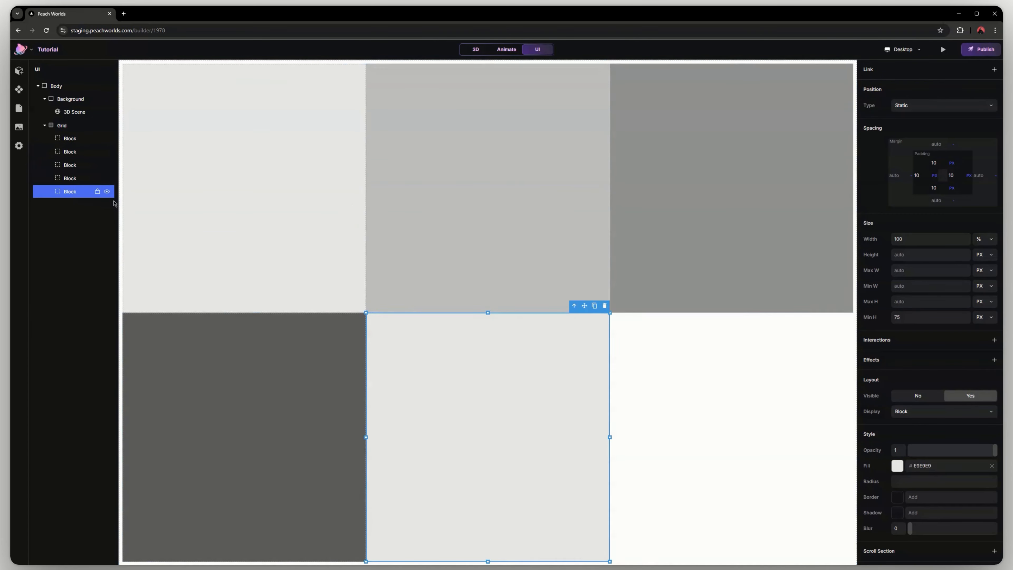
left_click(388, 271)
key("ctrl+c")
left_click(76, 126)
key("ctrl+v")
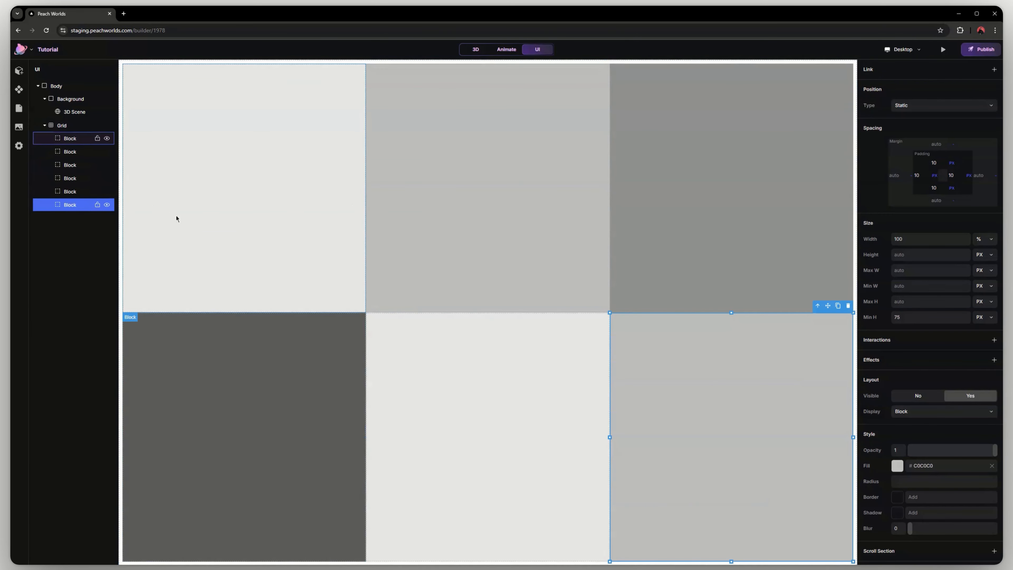
Step: Set the Grid element to 2 columns and 3 rows
left_click(82, 130)
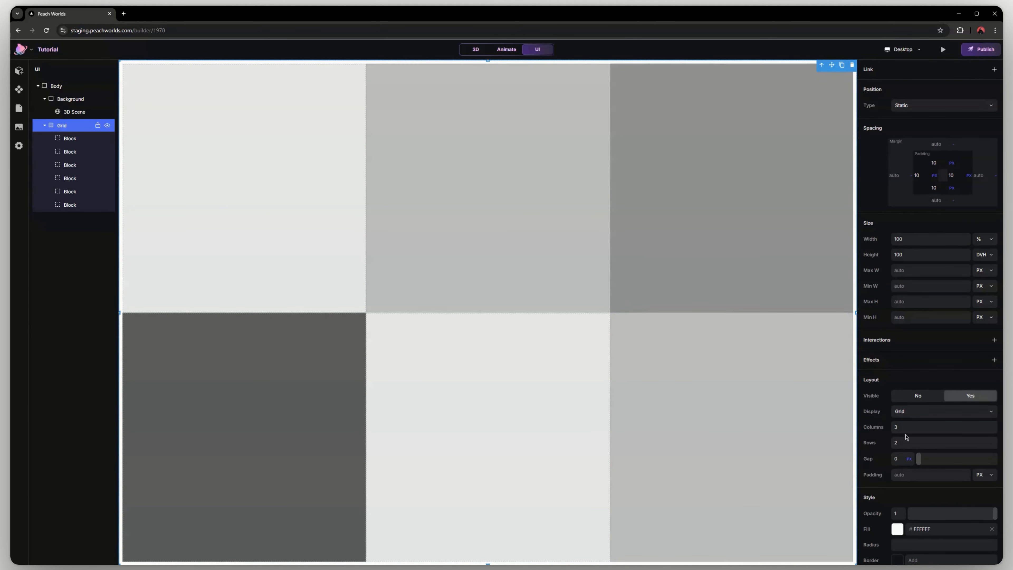
left_click(906, 425)
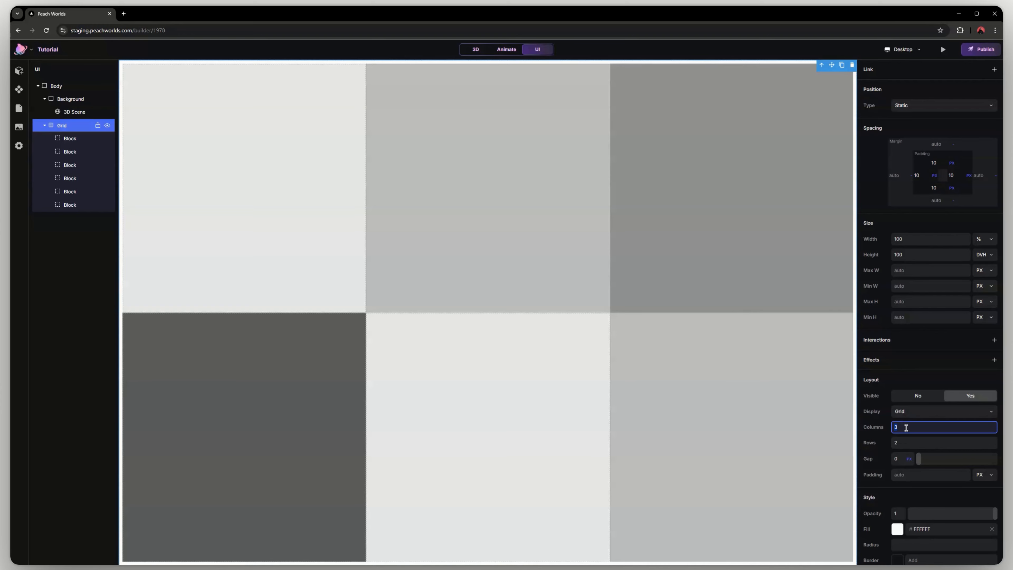
type("2")
left_click(906, 440)
key("Return")
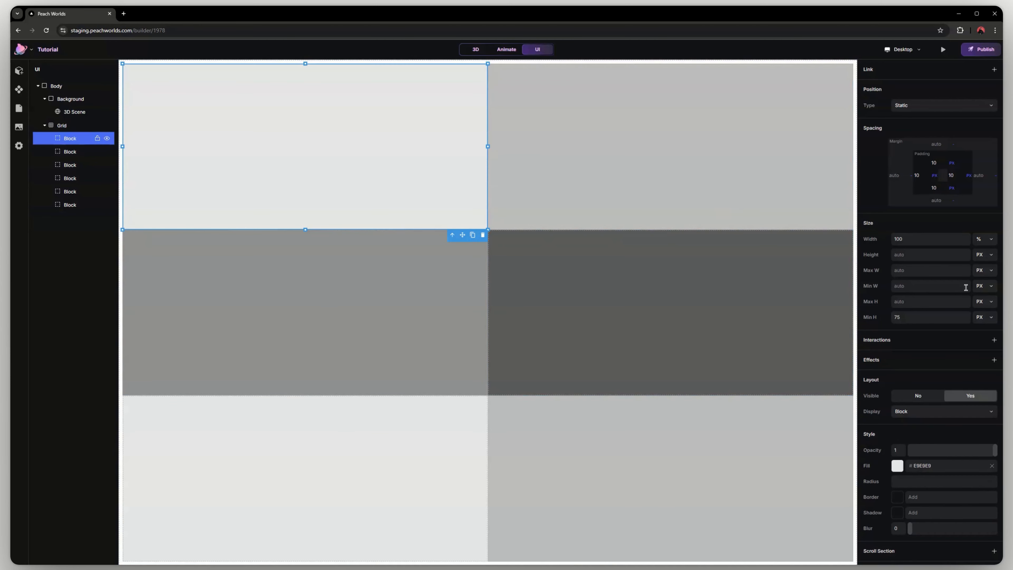
Step: Change the width unit of the Grid's blocks to PX so each one is 100 px wide
left_click(987, 242)
left_click(984, 252)
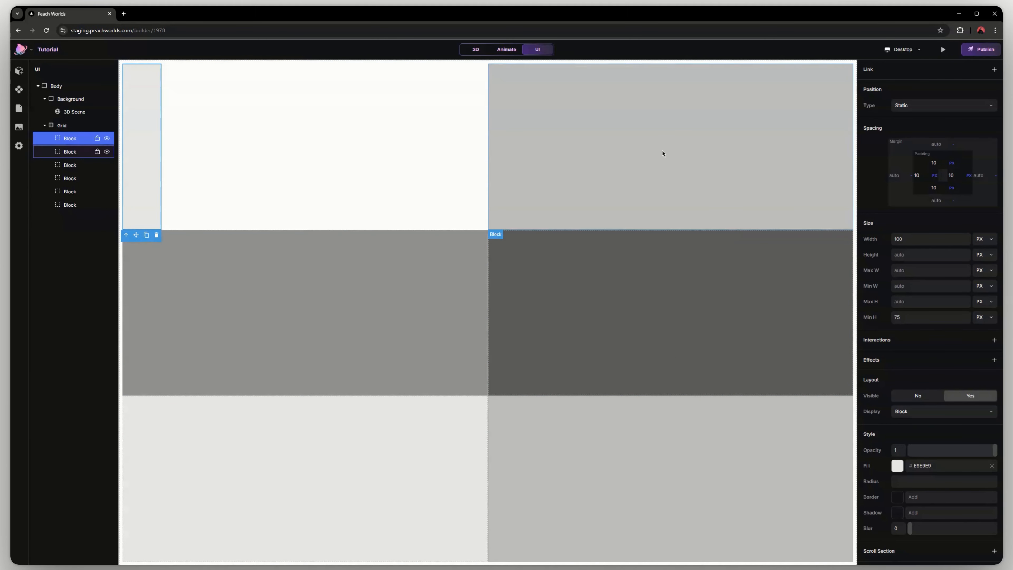
left_click(663, 154)
left_click(984, 242)
left_click(985, 250)
left_click(305, 311)
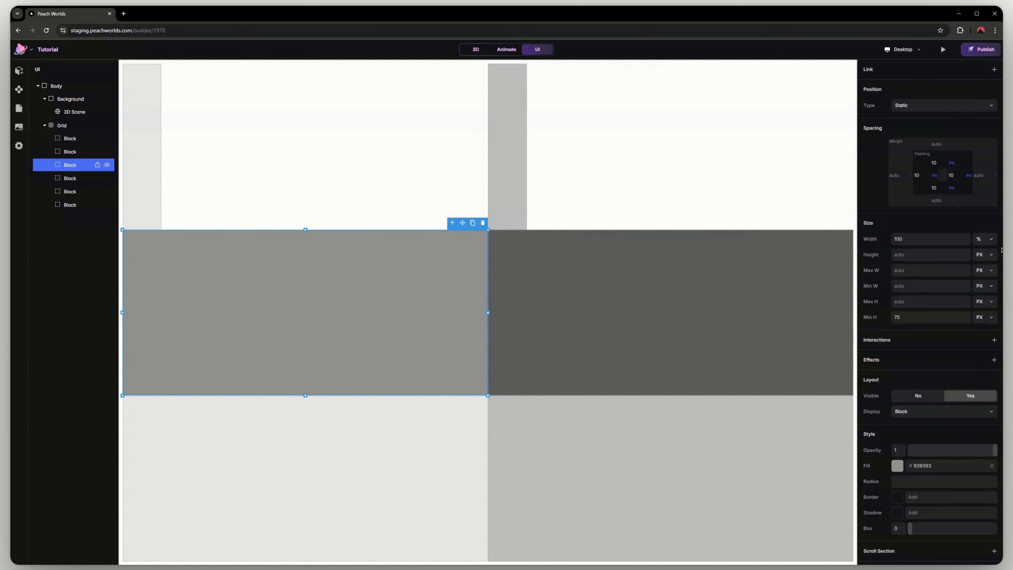
left_click(984, 239)
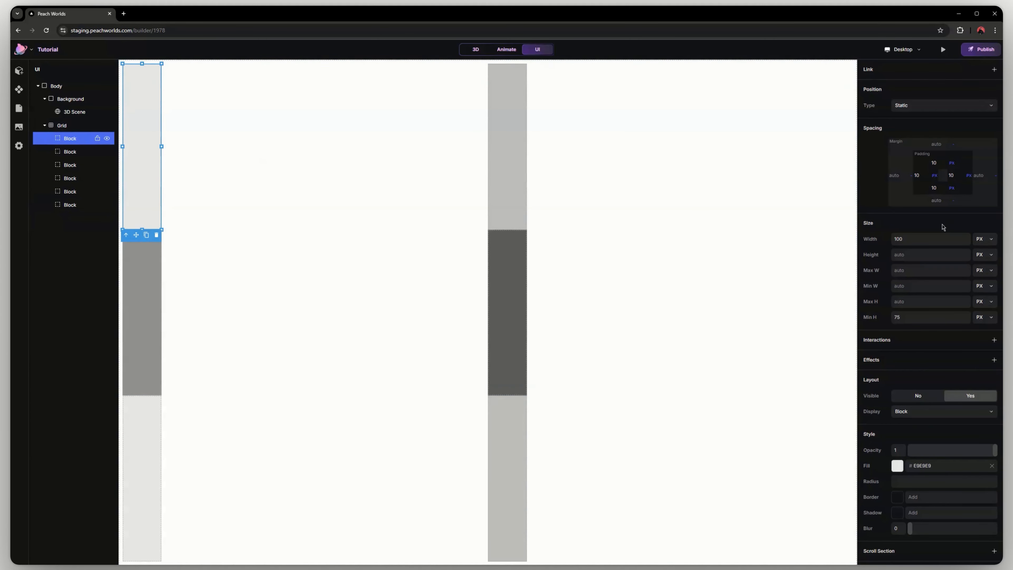
Step: Set the blocks' height to 100 px and the Grid's number of rows to 8
left_click(926, 257)
key("Return")
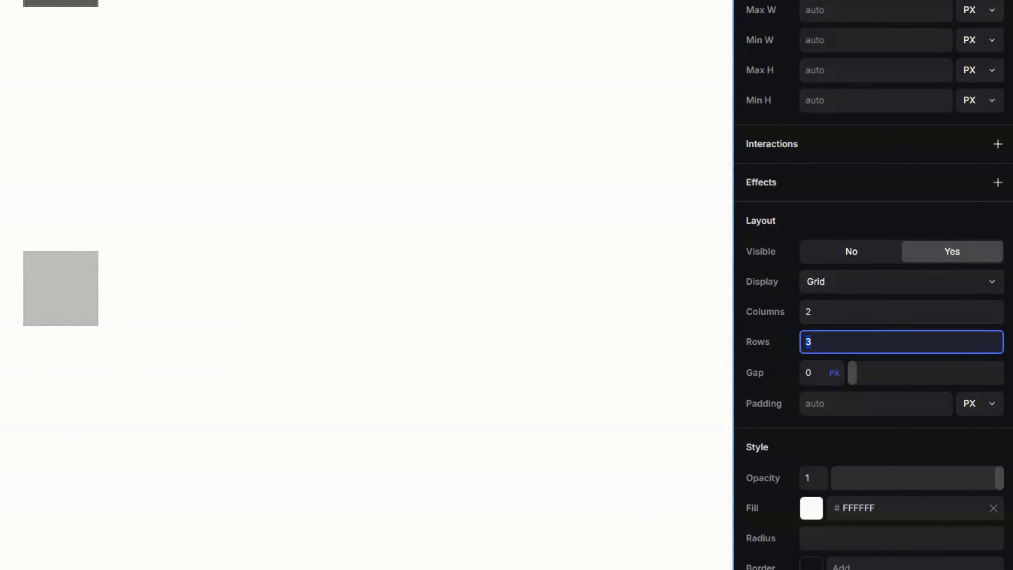
type("8")
key("Return")
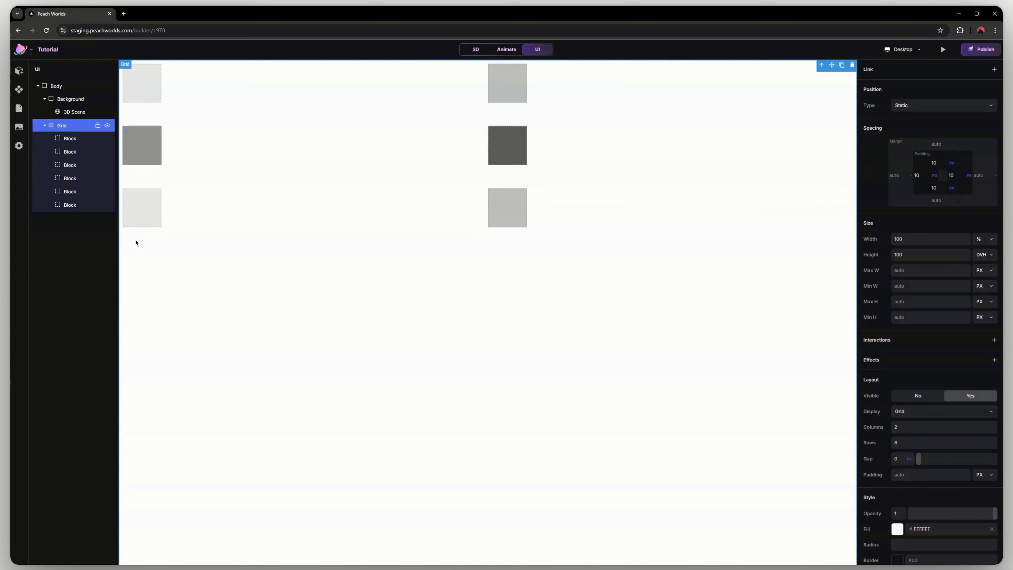
Step: Resize the blocks to fill their grid cells and set the Grid's number of rows to 3
left_click(142, 81)
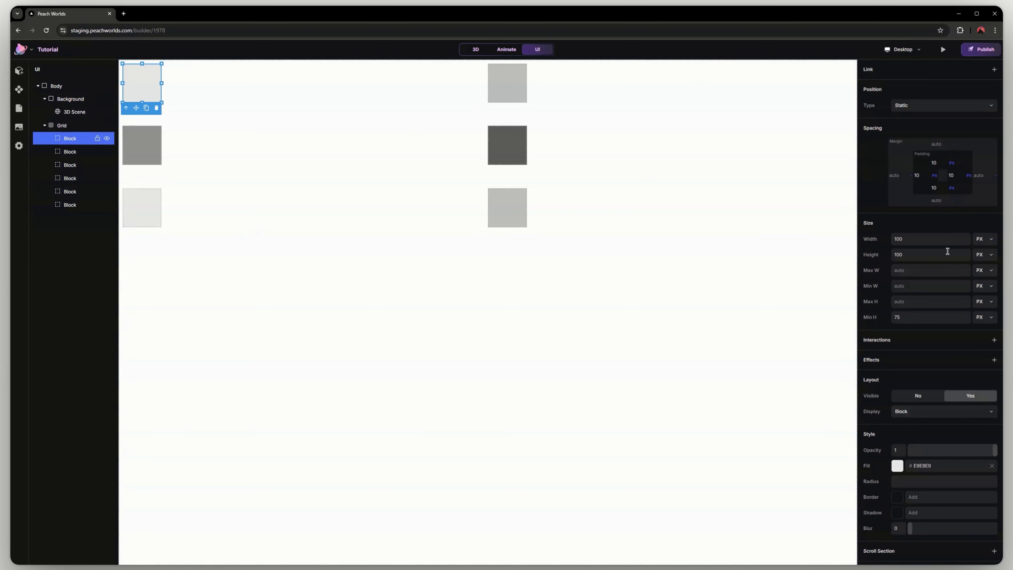
left_click(986, 249)
left_click(983, 255)
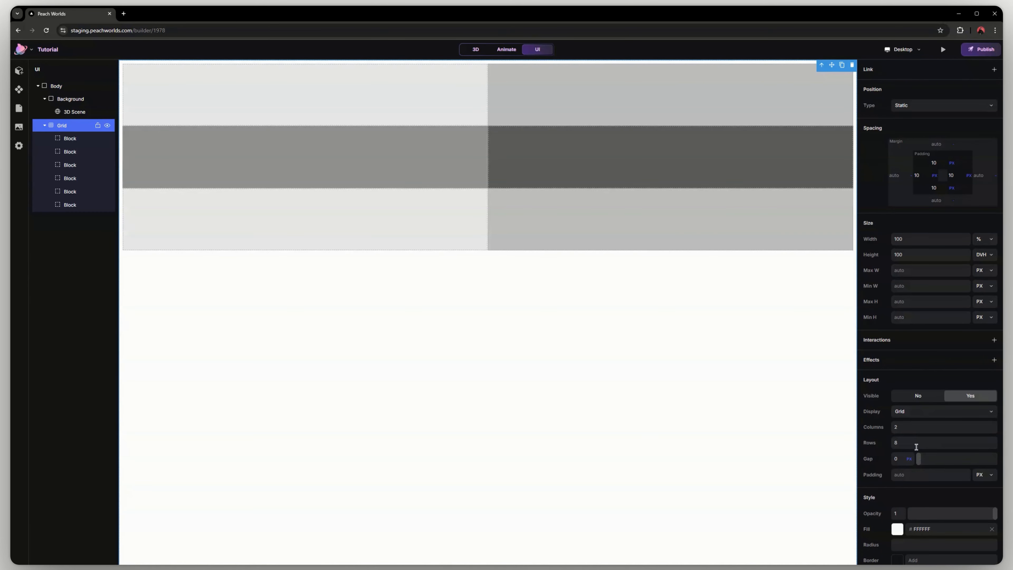
left_click(916, 444)
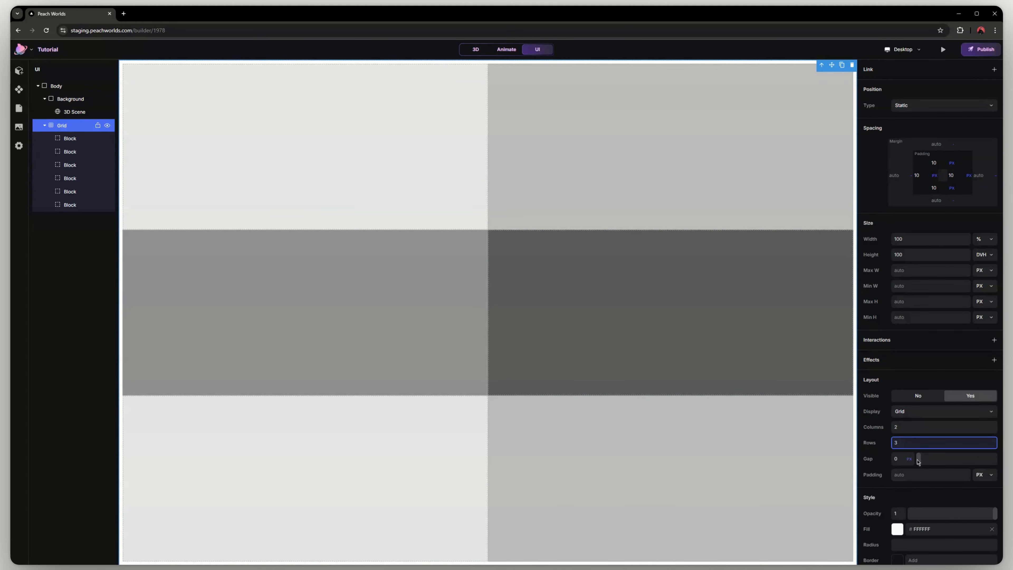
Step: Set the gap between the Grid's blocks to 40 px
left_click_drag(919, 458, 949, 461)
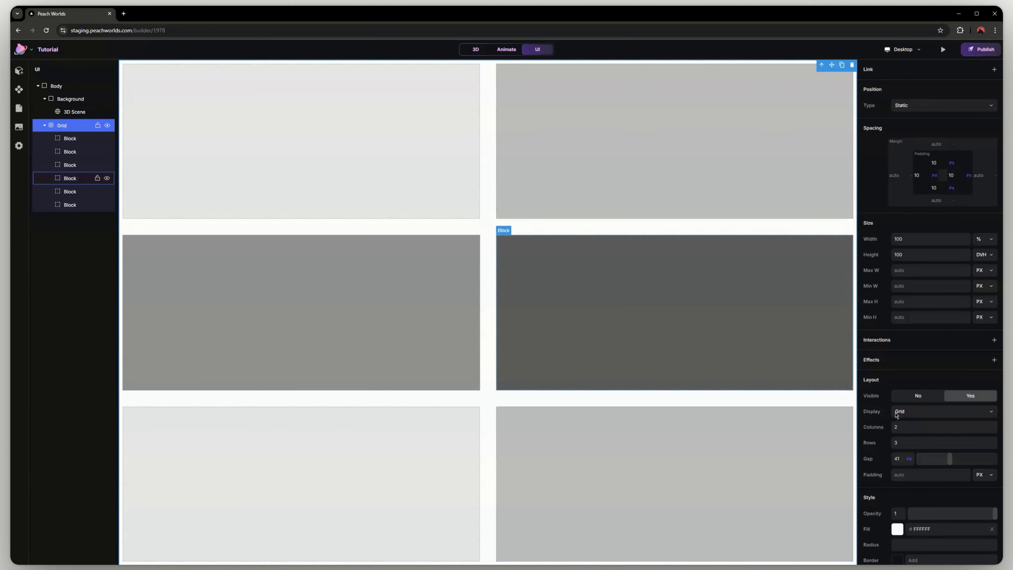
left_click(906, 463)
key("BackSpace")
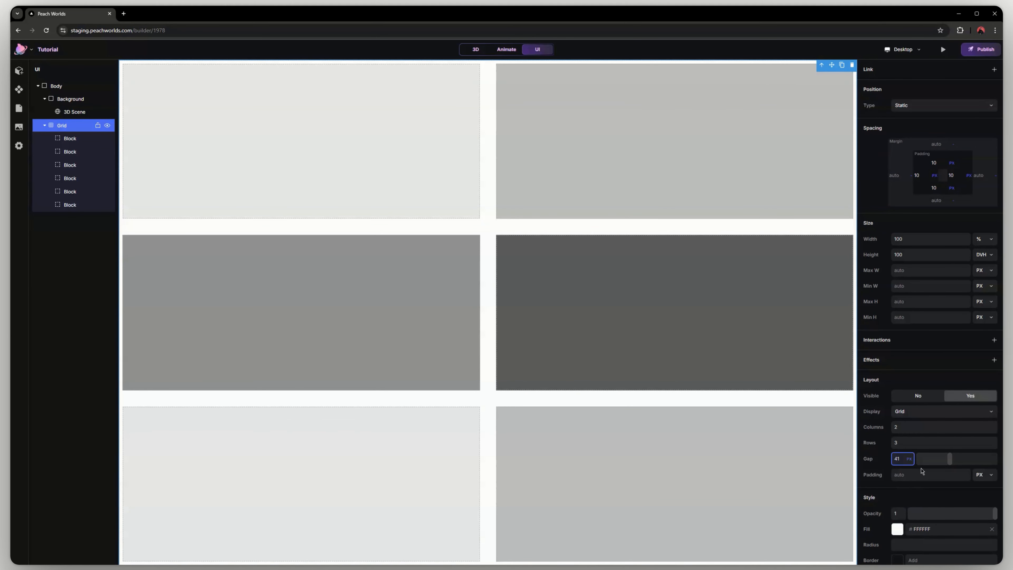
type("0")
key("Return")
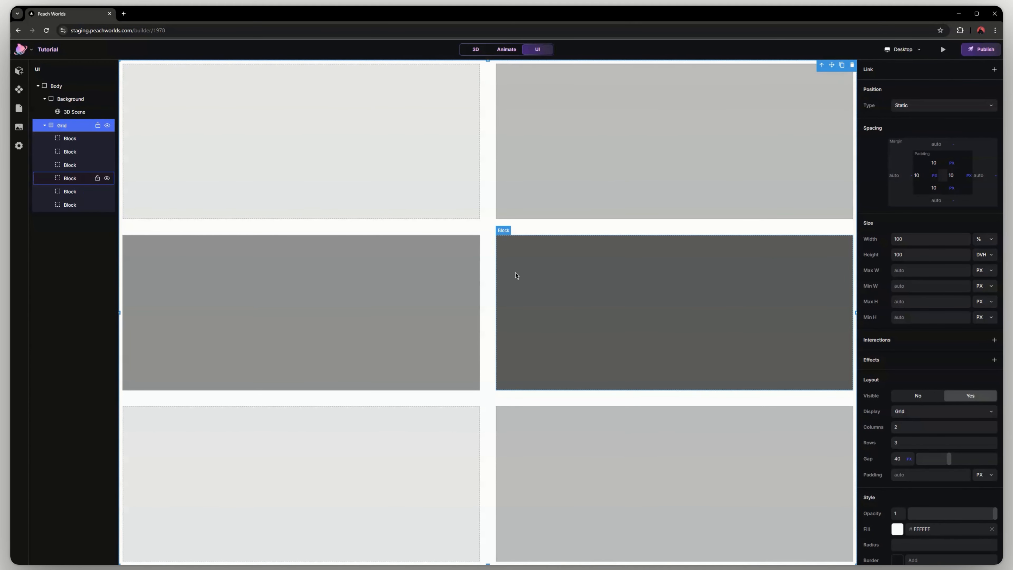
Step: Set the Grid element's layout padding to 100 px
left_click(907, 475)
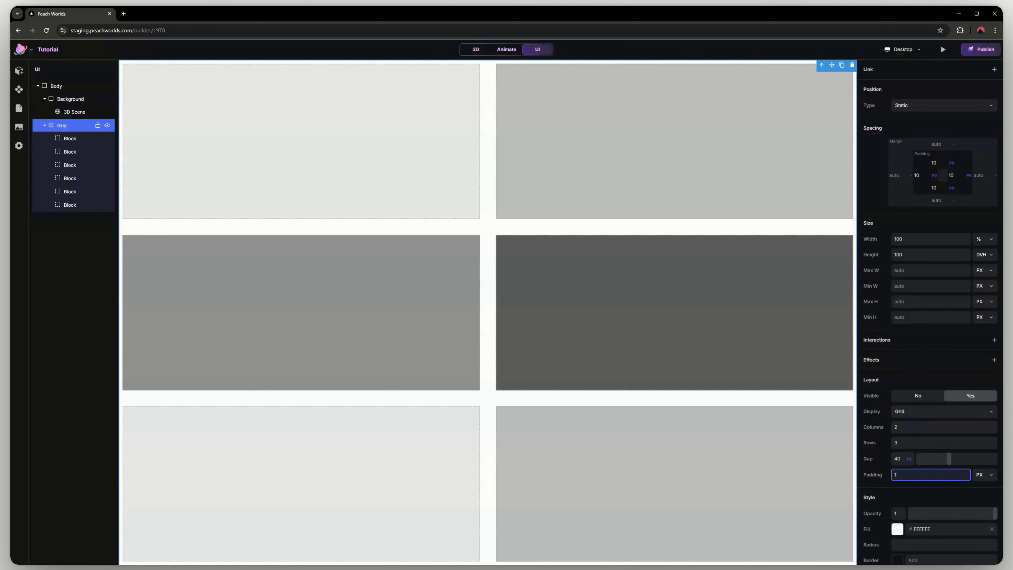
type("00")
key("Return")
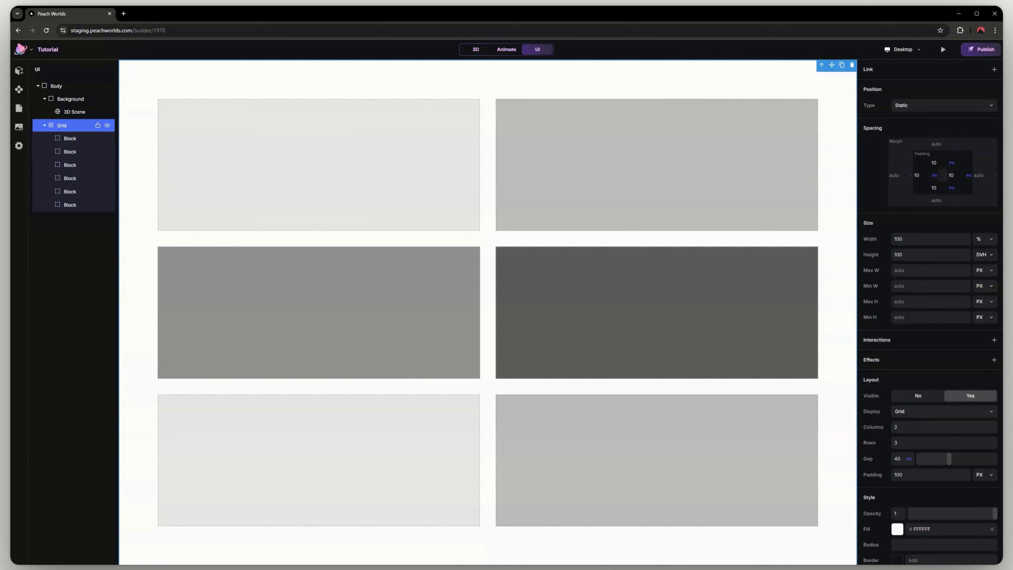